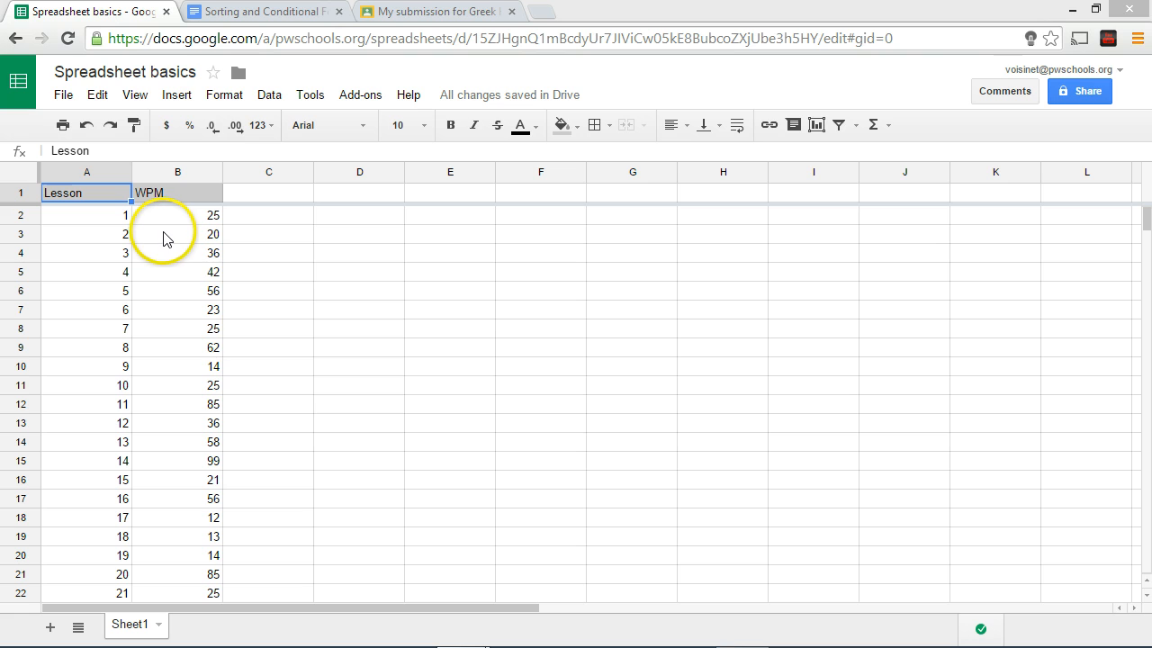
Step: Select the Lesson and WPM data including headers, range A1:B31, leaving out the Average WPM row
left_click(171, 268)
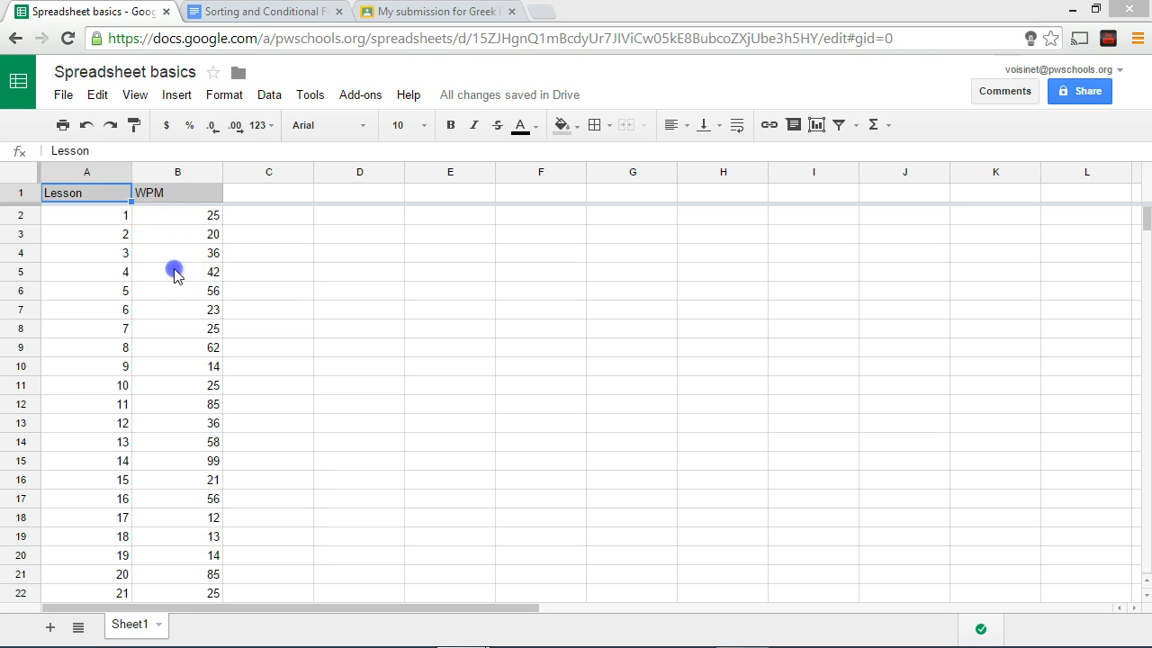
left_click(93, 196)
scroll(277, 441, "down", 2)
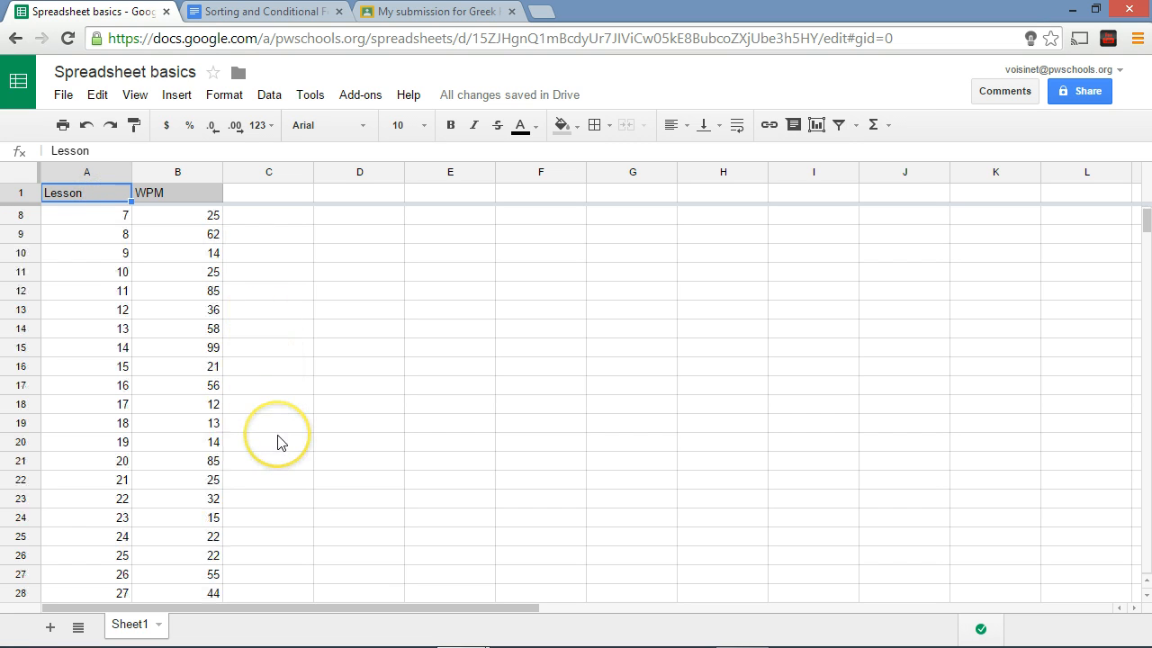
scroll(82, 214, "up", 2)
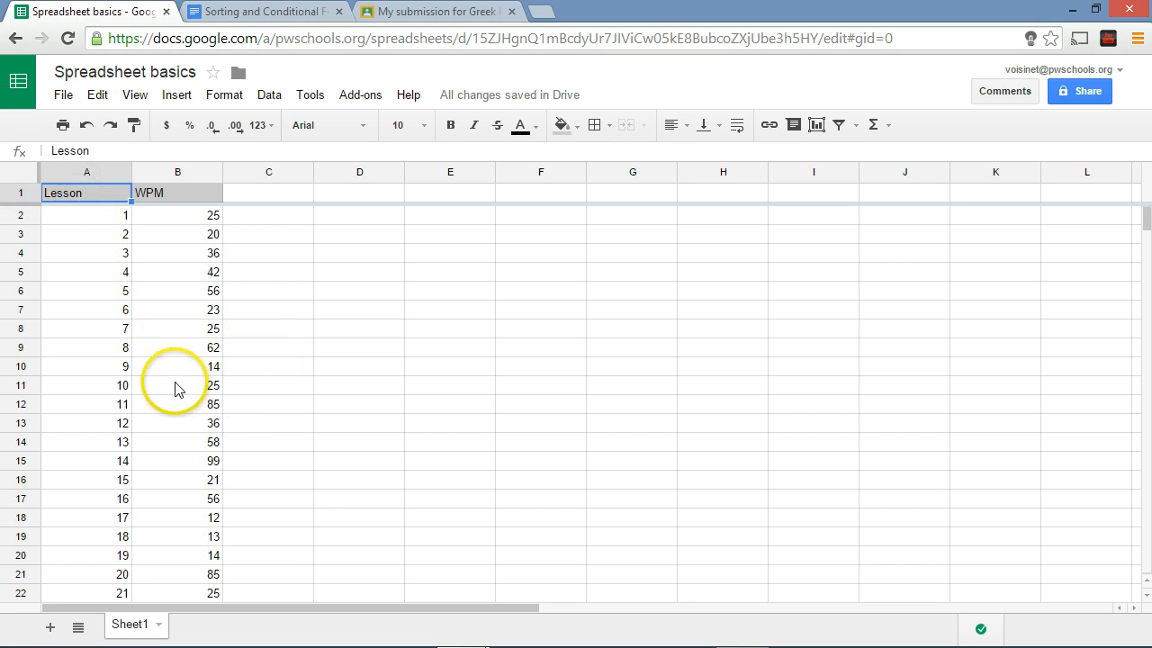
scroll(175, 387, "down", 6)
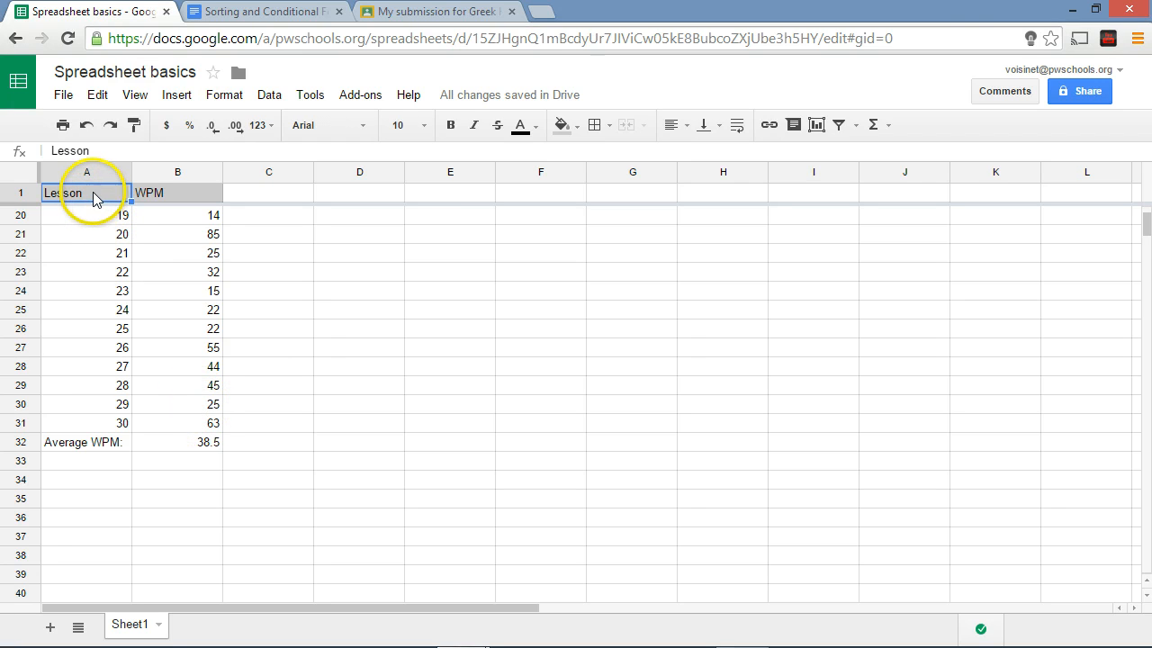
left_click(208, 423, "shift")
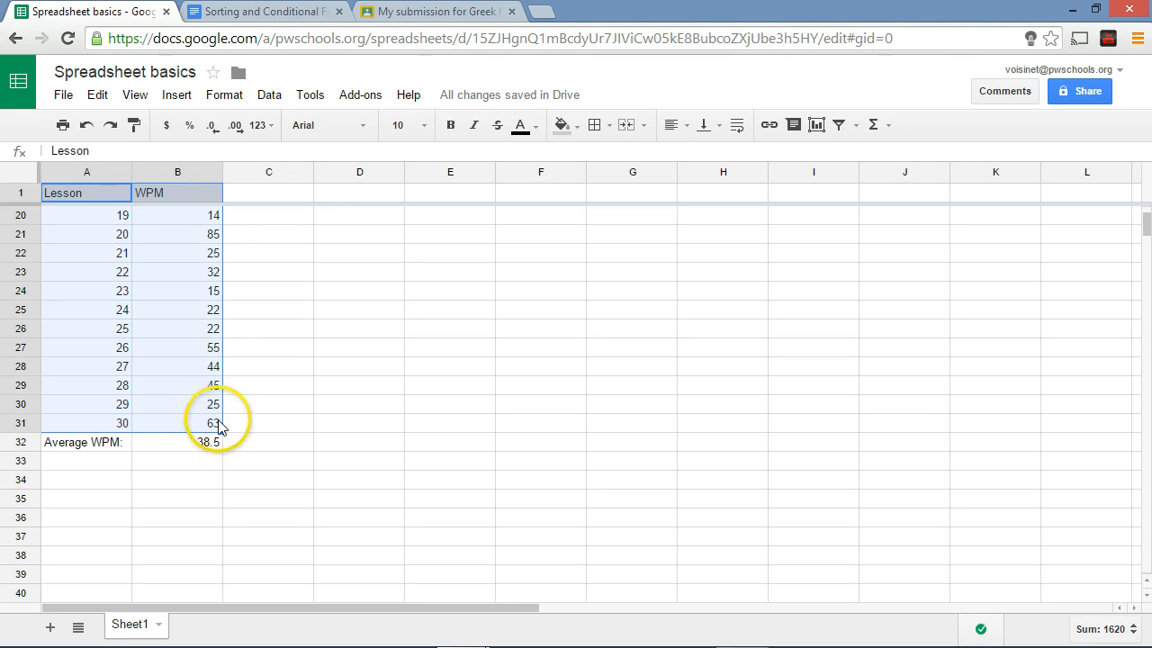
scroll(221, 424, "up", 6)
scroll(225, 430, "down", 1)
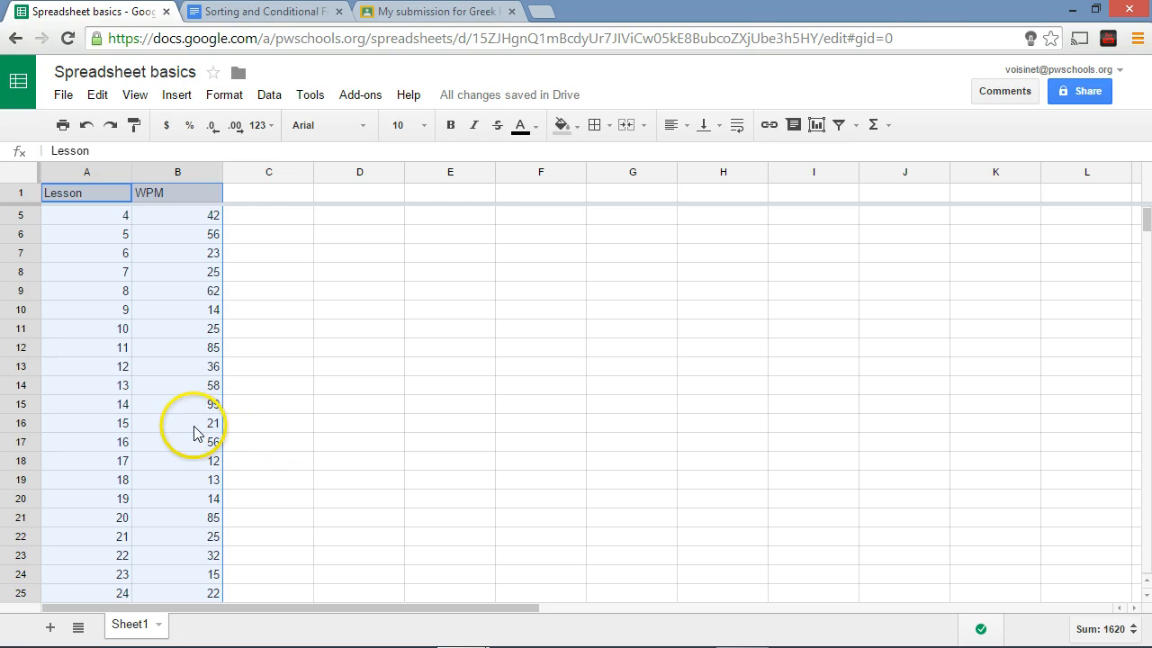
scroll(203, 413, "up", 1)
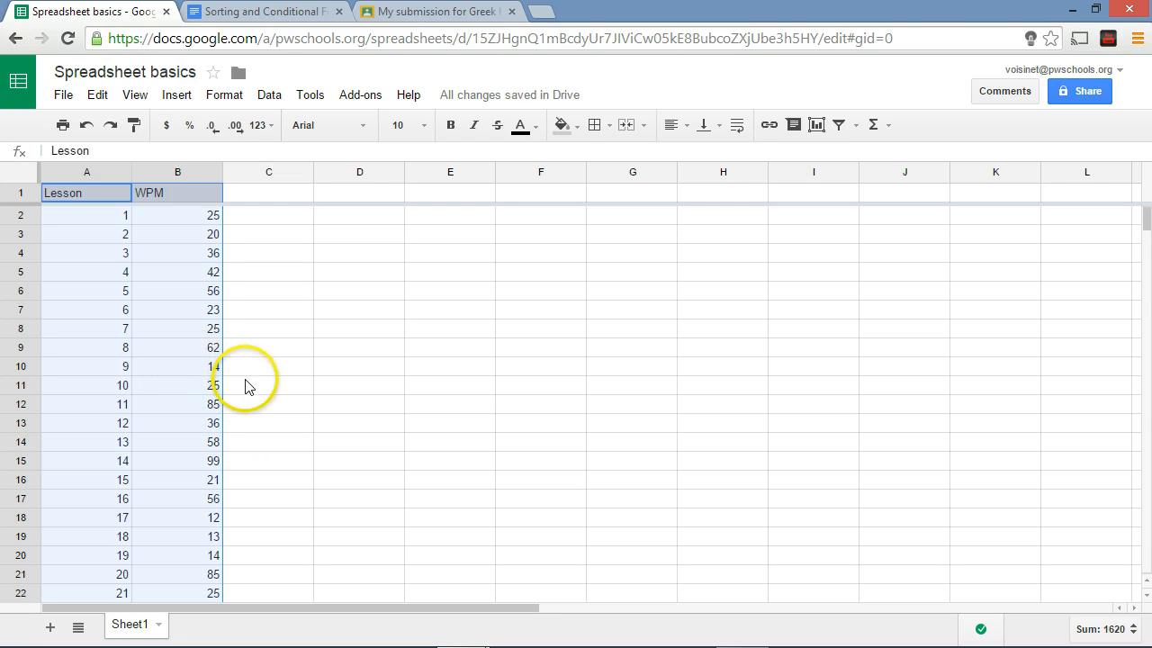
Step: Start a chart from the selected range, using row 1 as headers and column A as labels
left_click(816, 126)
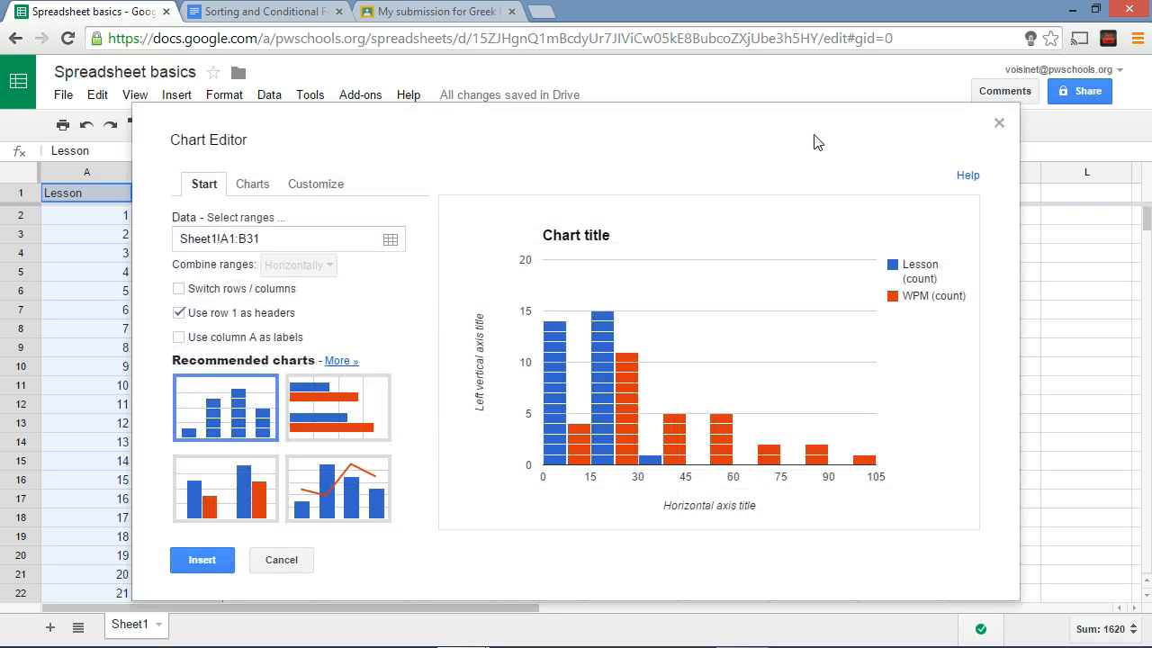
left_click(181, 339)
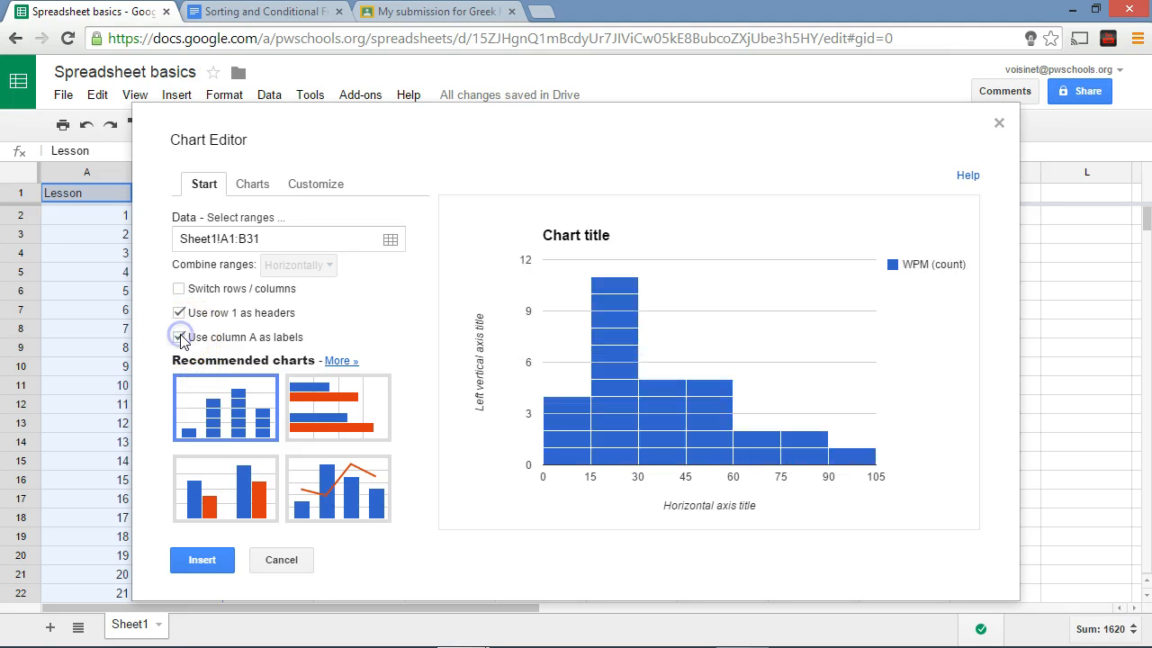
left_click(183, 314)
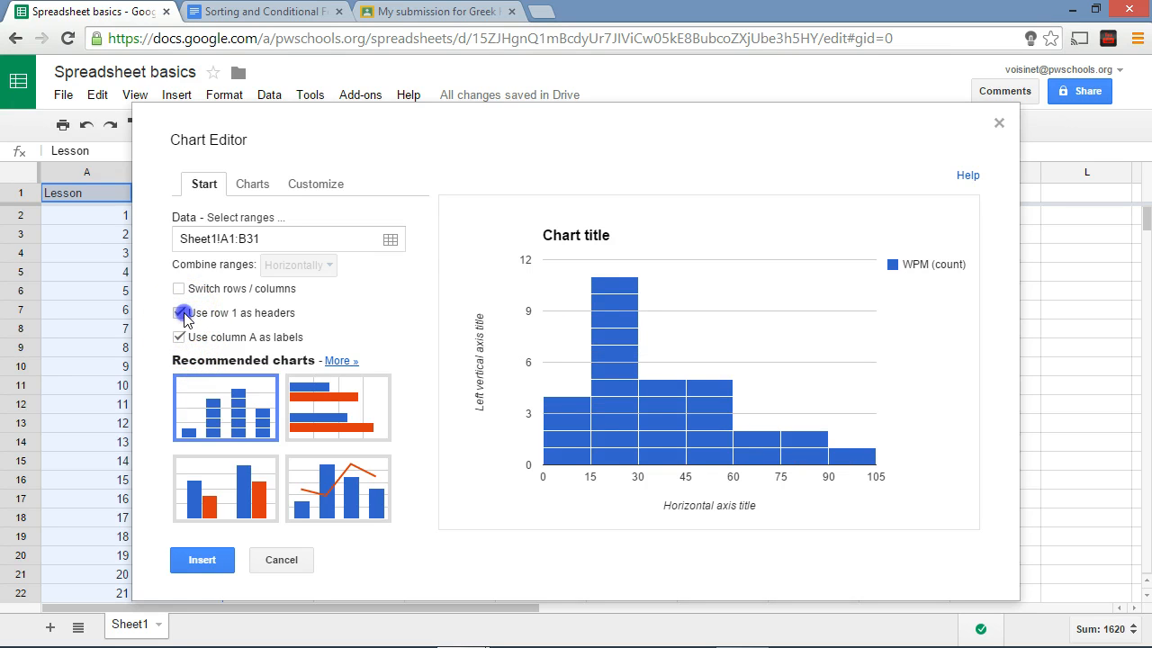
left_click(180, 338)
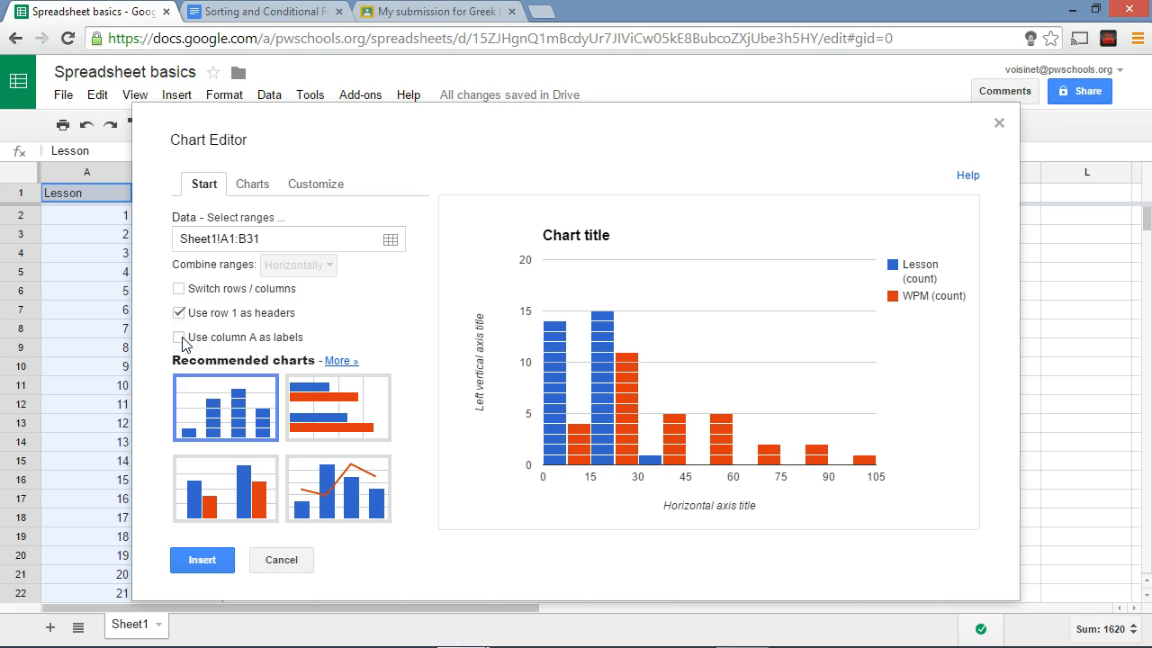
left_click(181, 337)
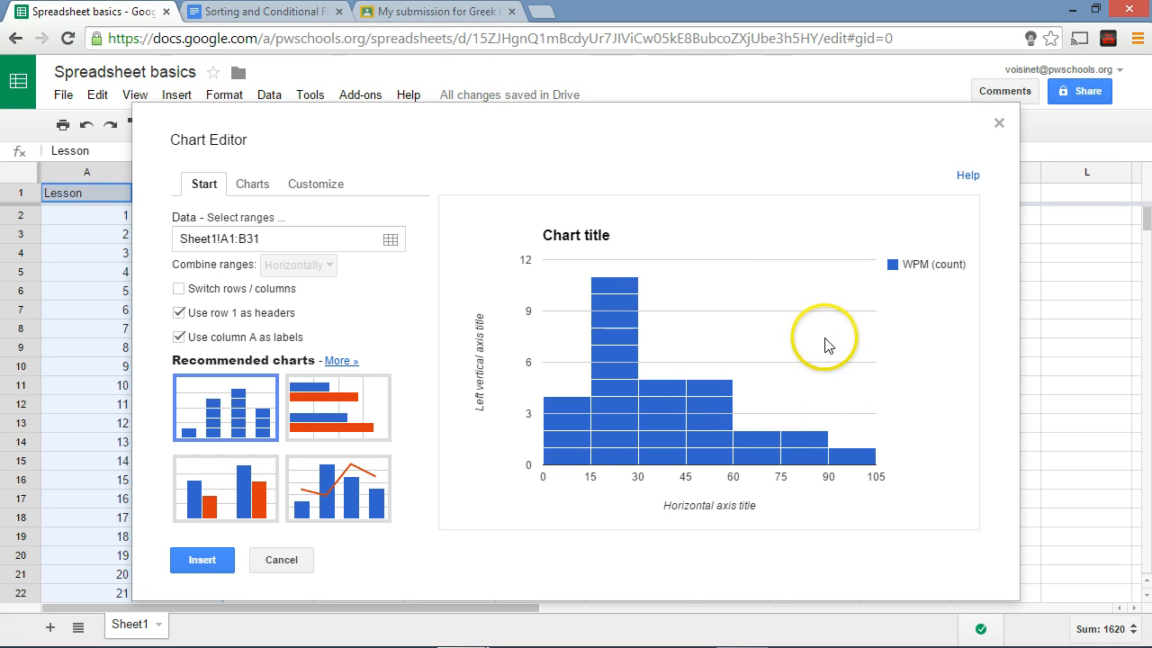
Step: Change the chart type to the standard Line chart after previewing the smooth line variant
left_click(253, 186)
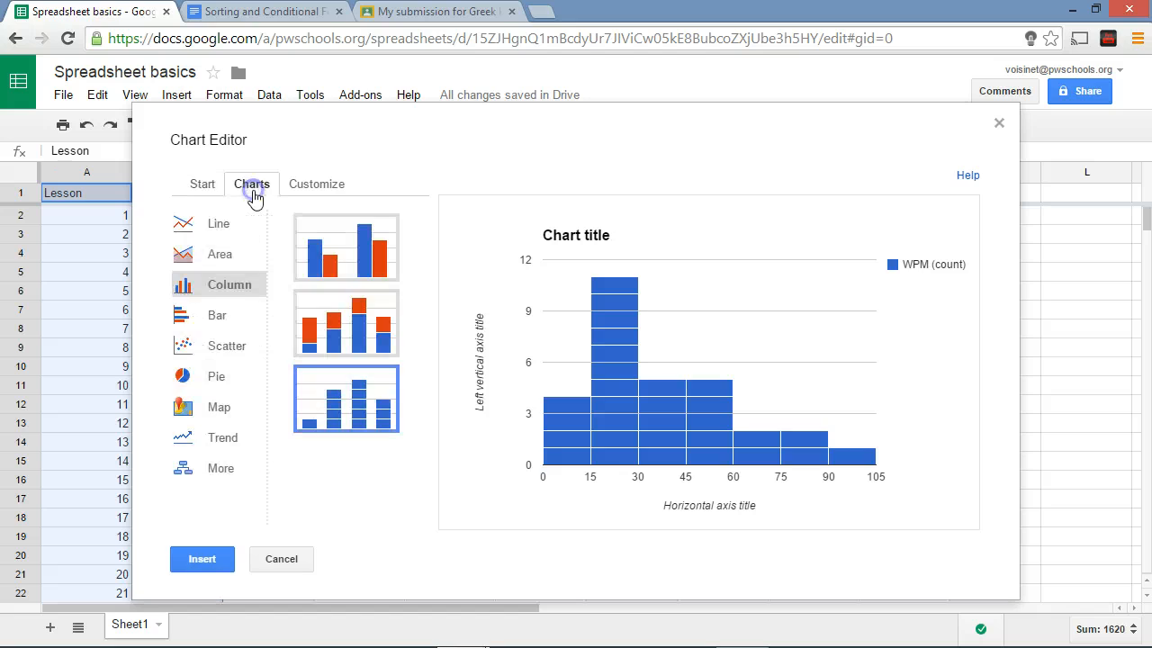
left_click(198, 224)
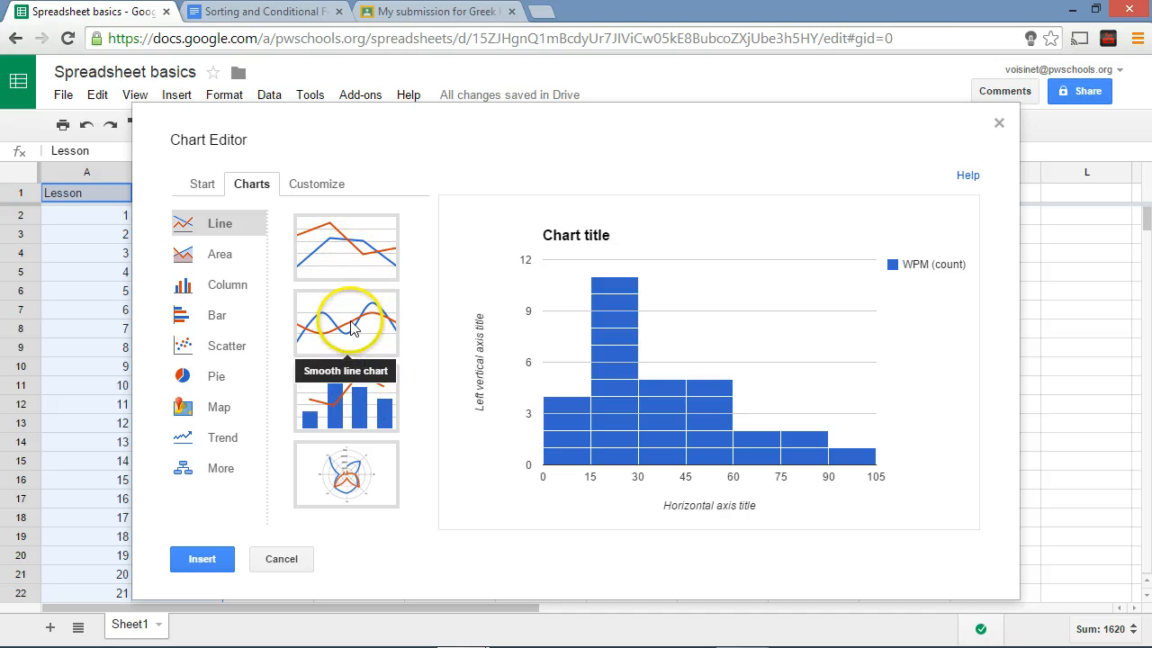
left_click(344, 398)
left_click(350, 306)
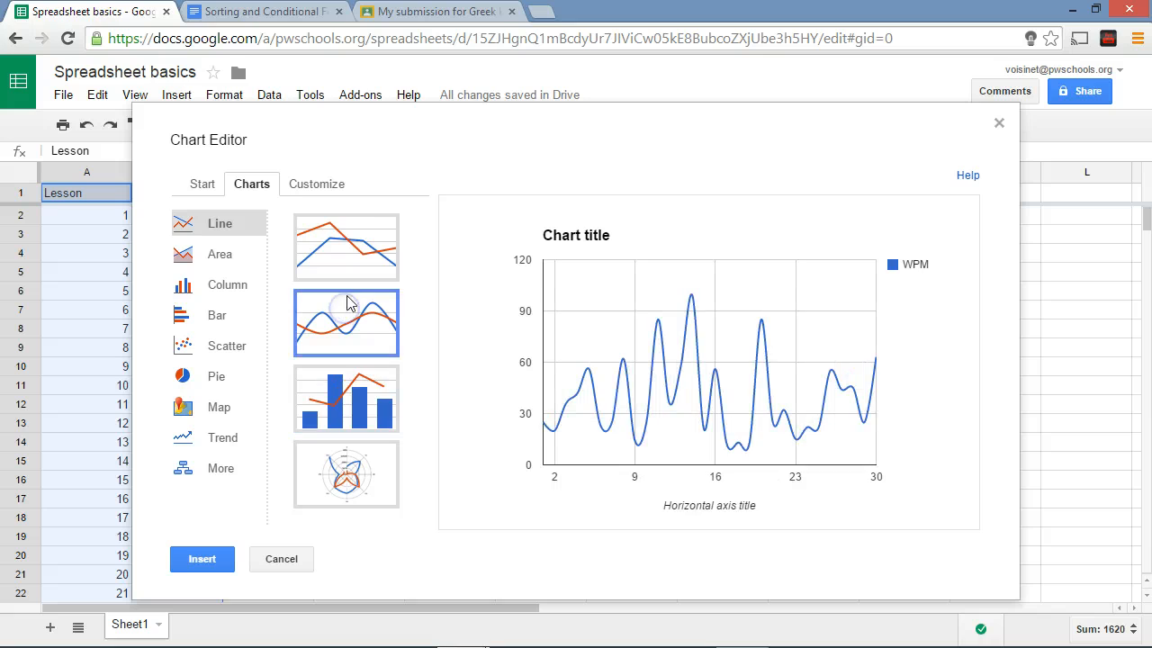
left_click(354, 232)
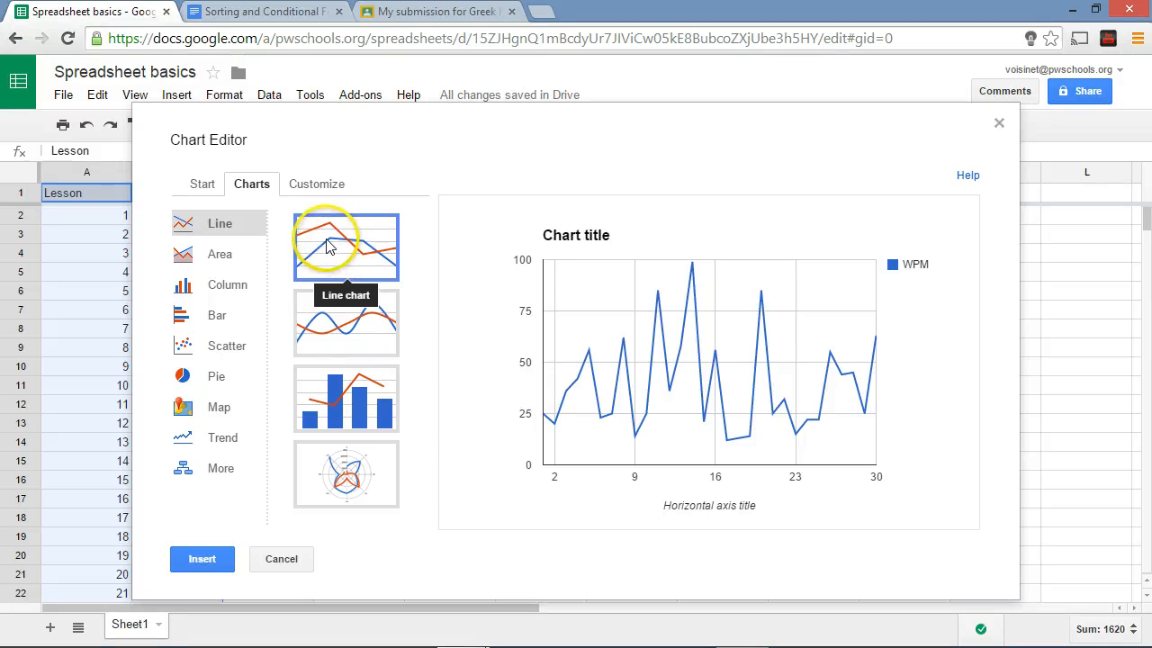
Step: Set the chart title to "Typing Club Lessons 1-30"
left_click(320, 184)
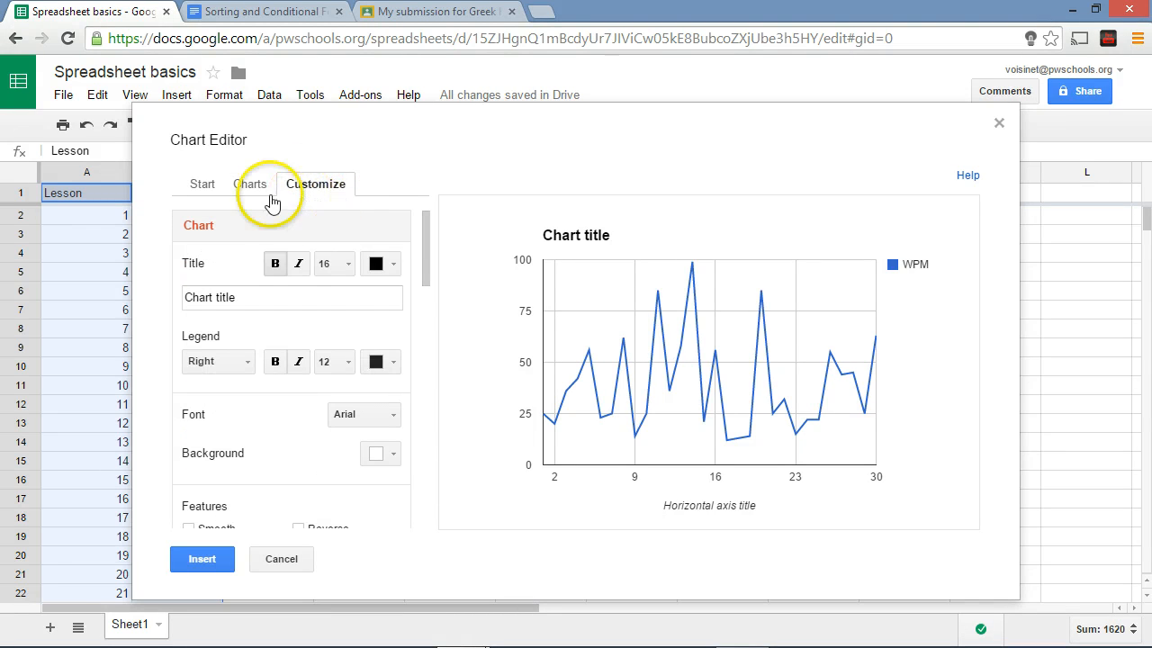
left_click(252, 232)
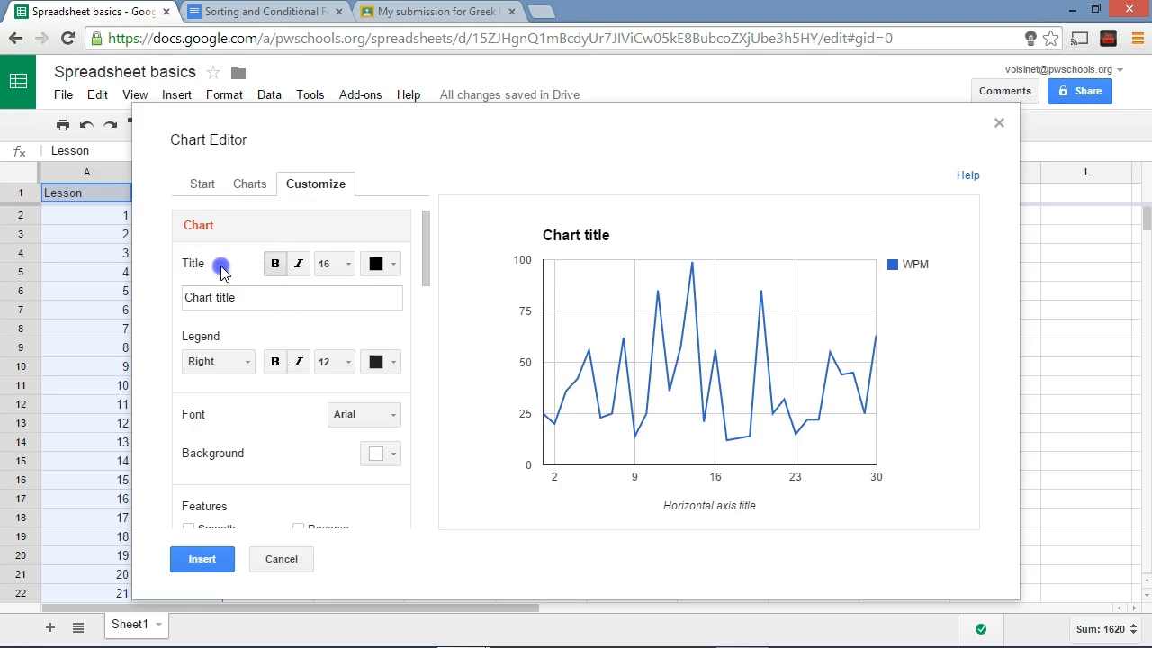
left_click(224, 295)
left_click_drag(269, 293, 49, 281)
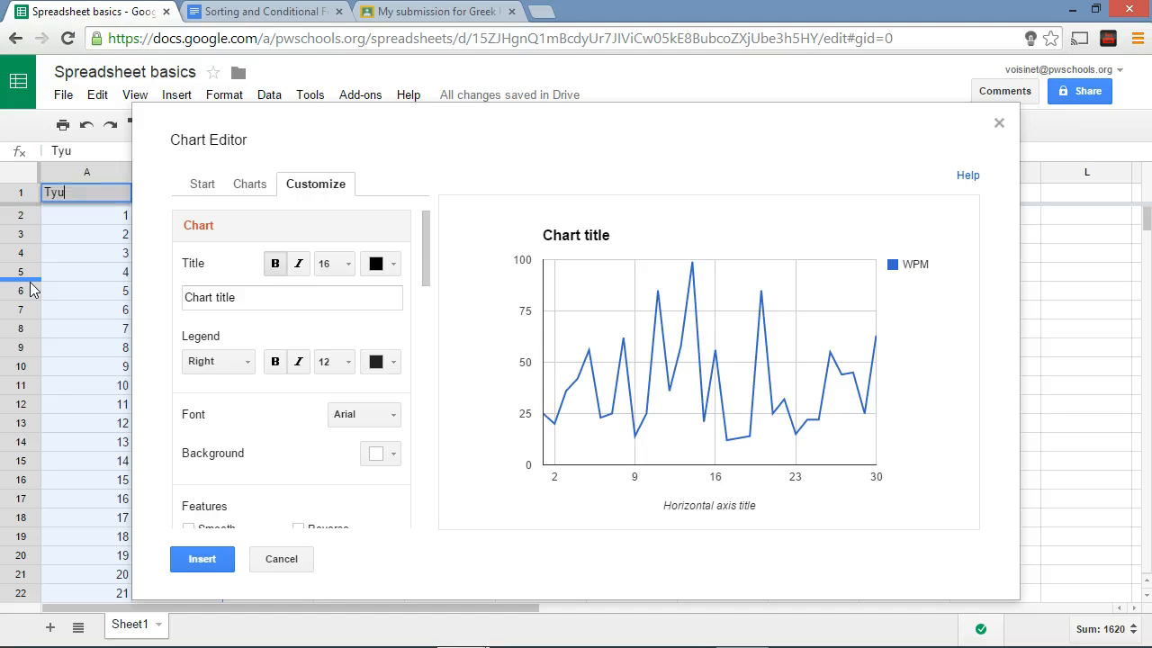
left_click_drag(257, 296, 163, 298)
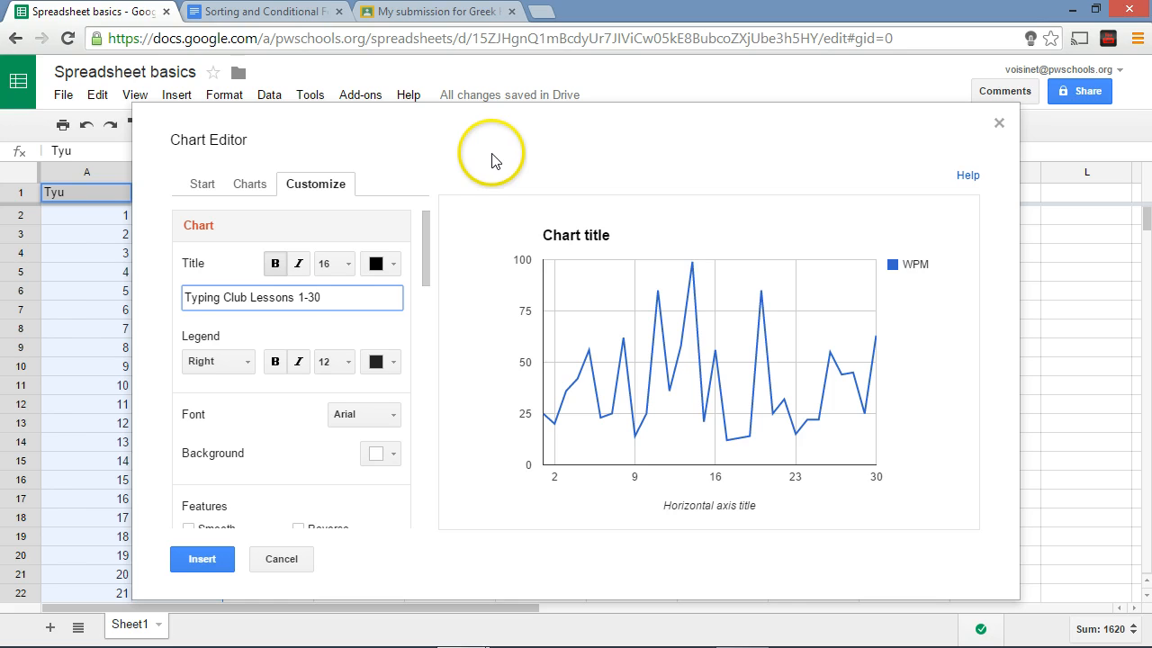
scroll(328, 432, "down", 2)
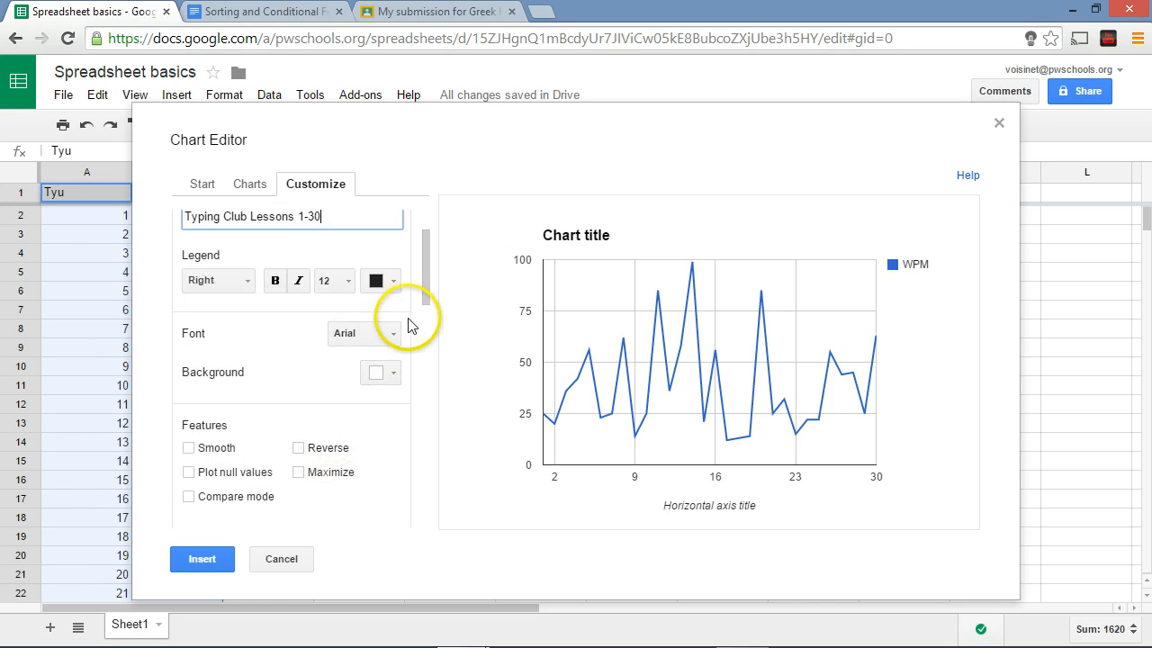
scroll(408, 324, "up", 1)
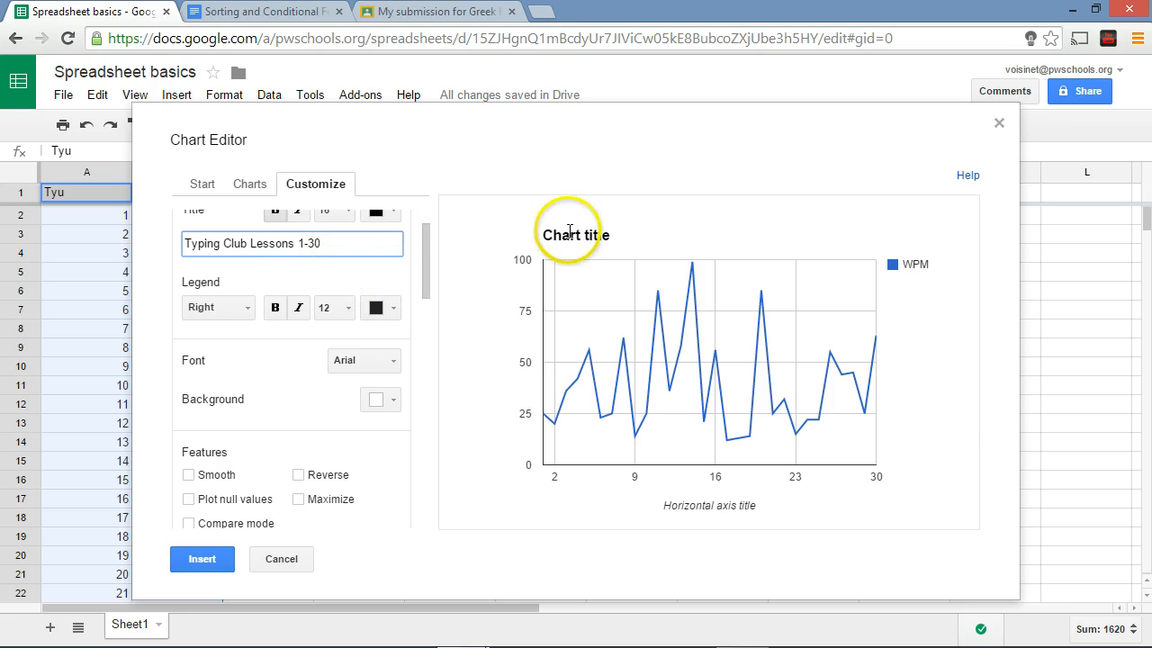
left_click(230, 244)
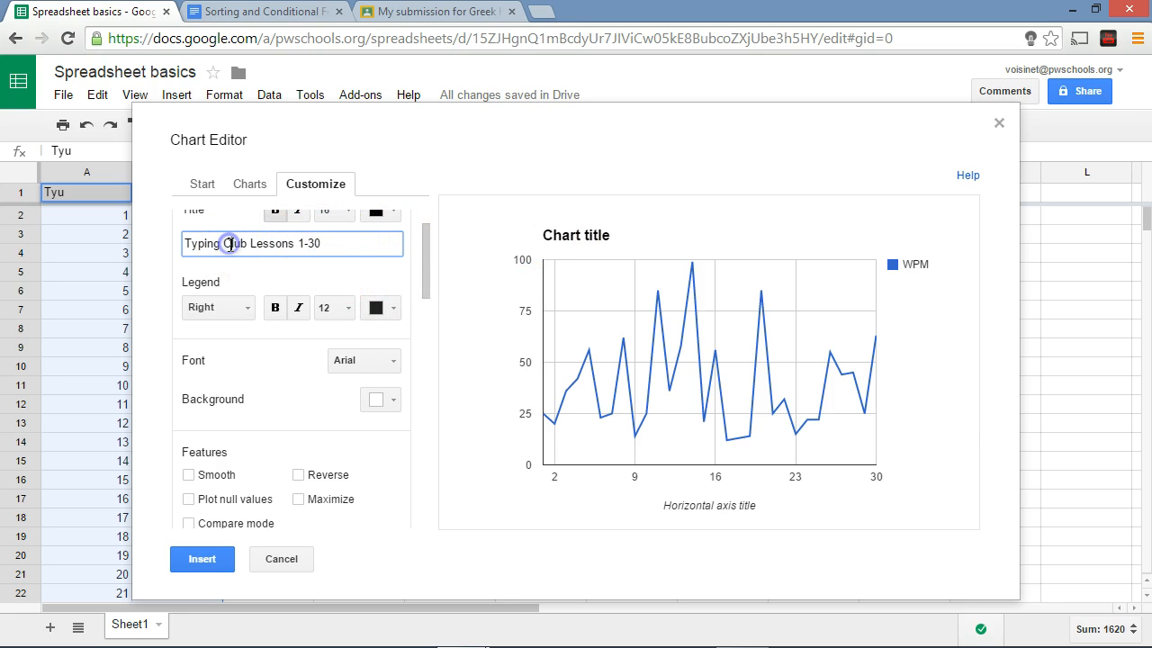
Step: Set the chart legend's text color to black
left_click(378, 308)
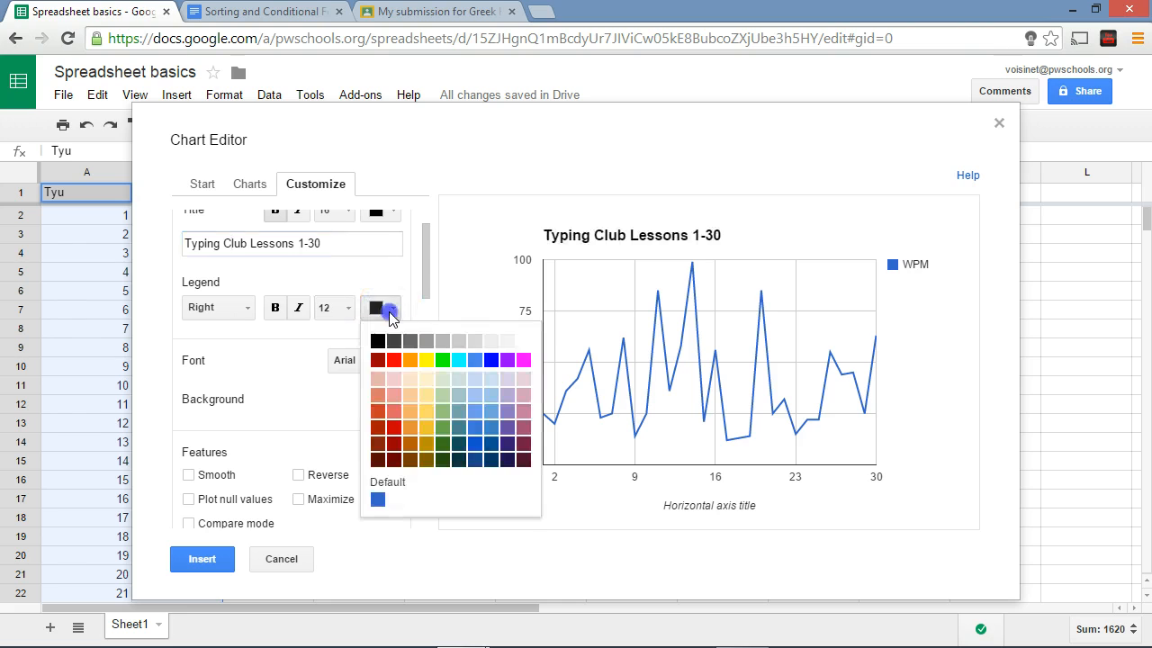
left_click(393, 360)
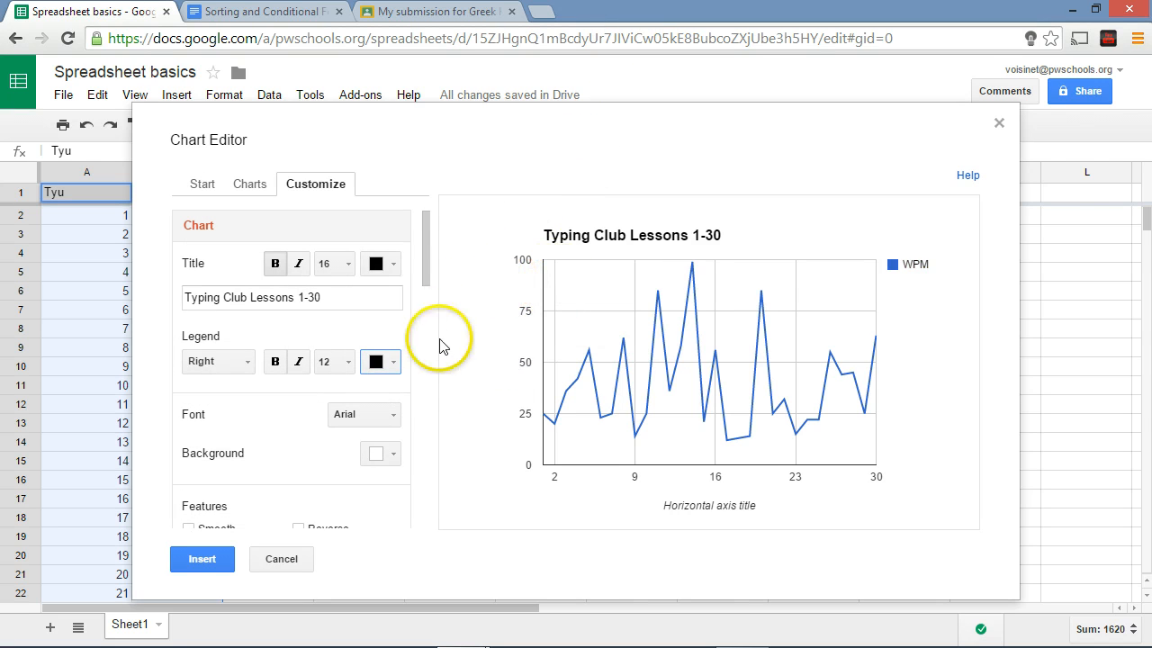
Step: Set the horizontal axis title to "Lesson Number"
scroll(321, 438, "down", 4)
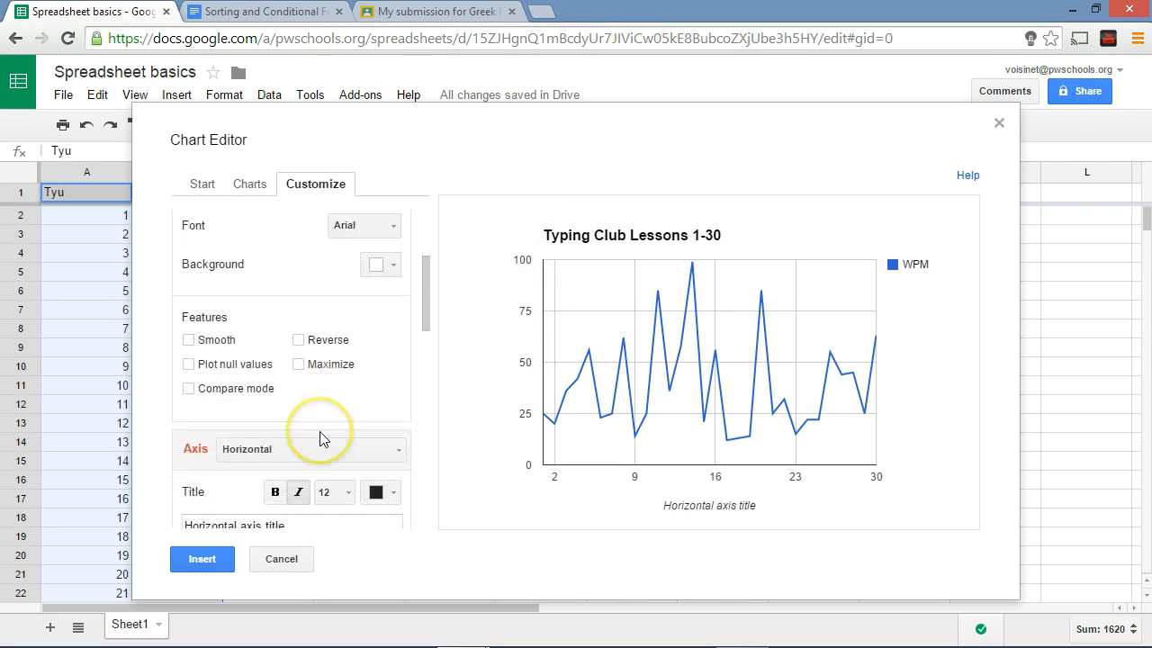
scroll(321, 437, "down", 2)
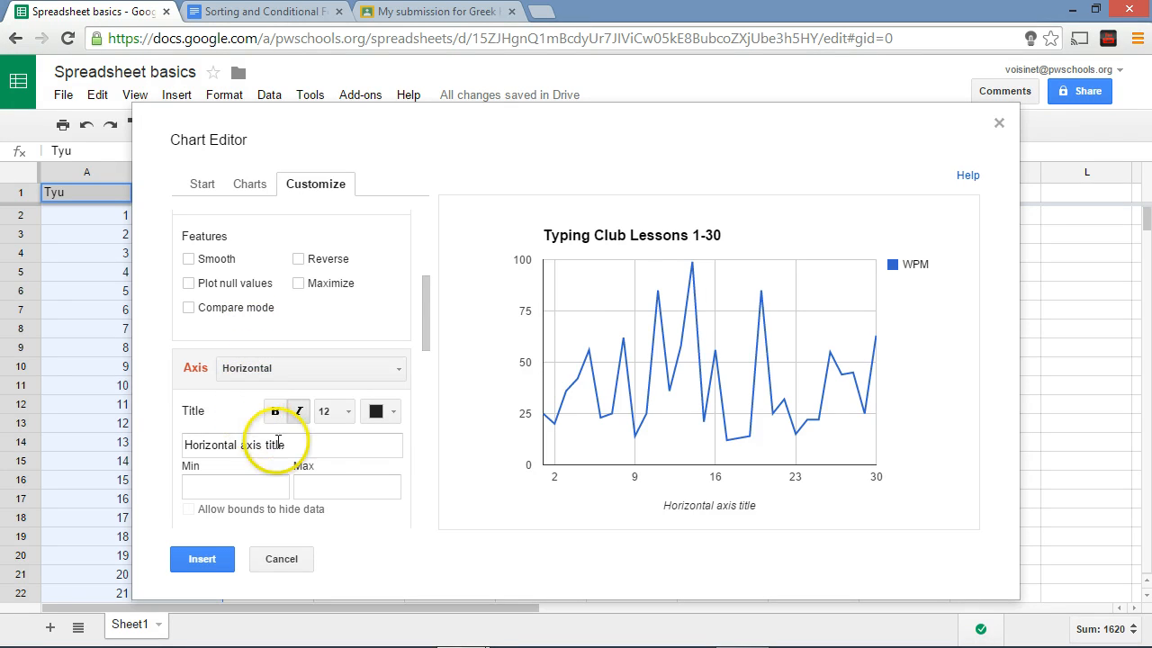
left_click_drag(316, 450, 95, 432)
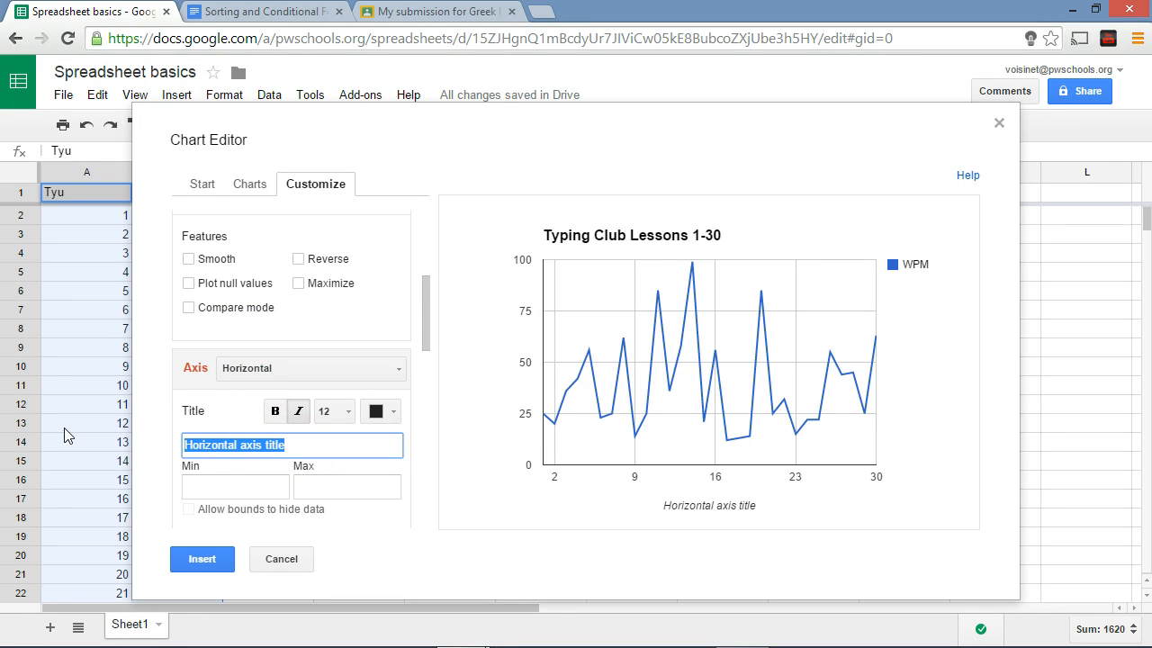
type("Lessp")
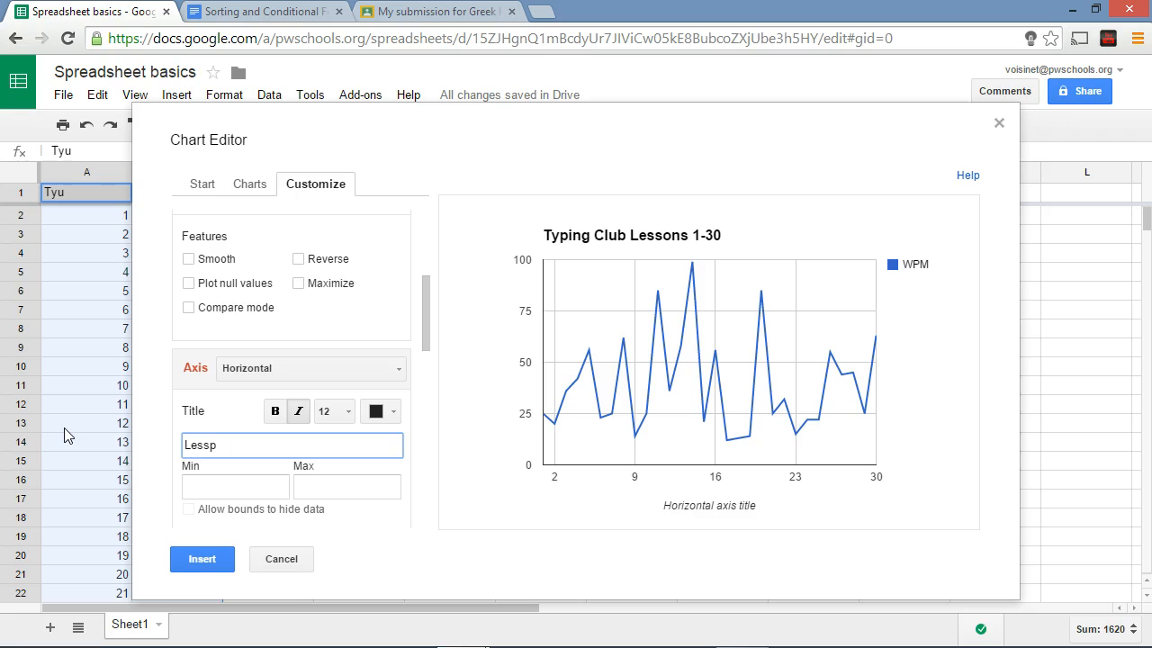
key("BackSpace")
type("on Number")
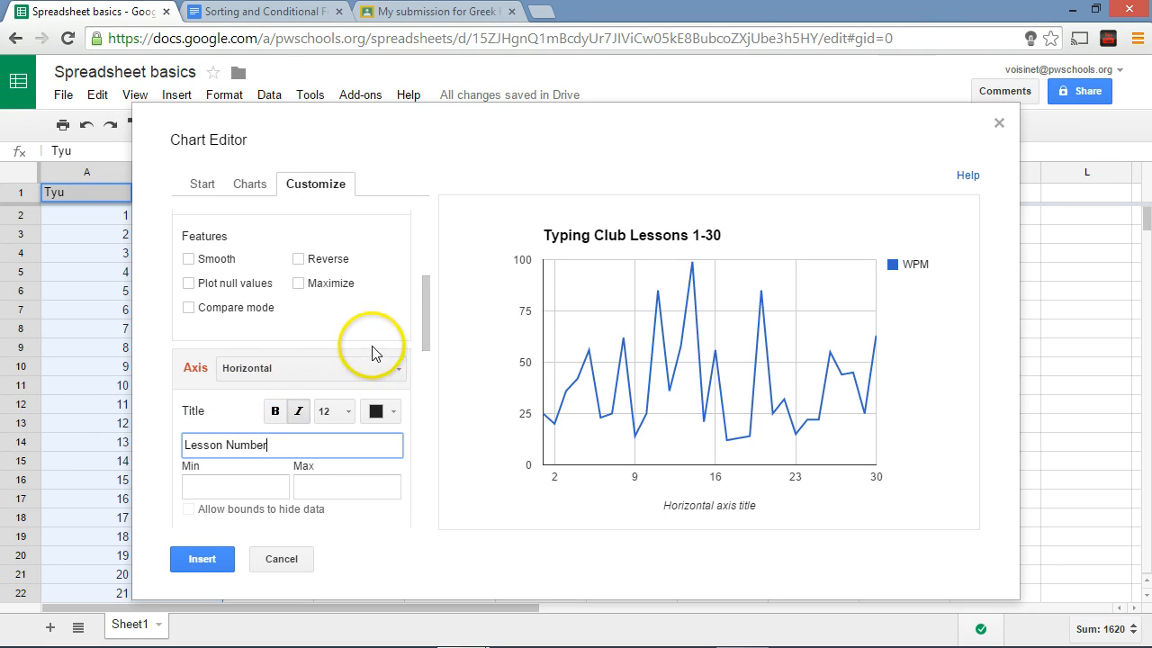
left_click(158, 342)
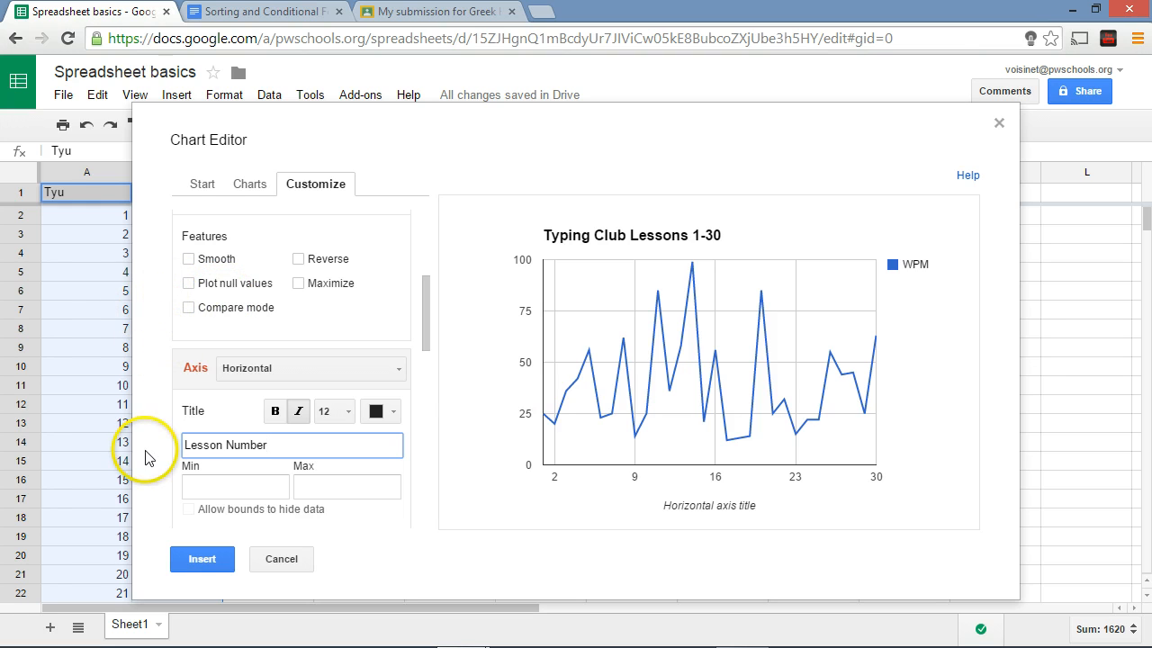
Step: Set the horizontal axis major gridline count to 10
left_click_drag(427, 307, 430, 393)
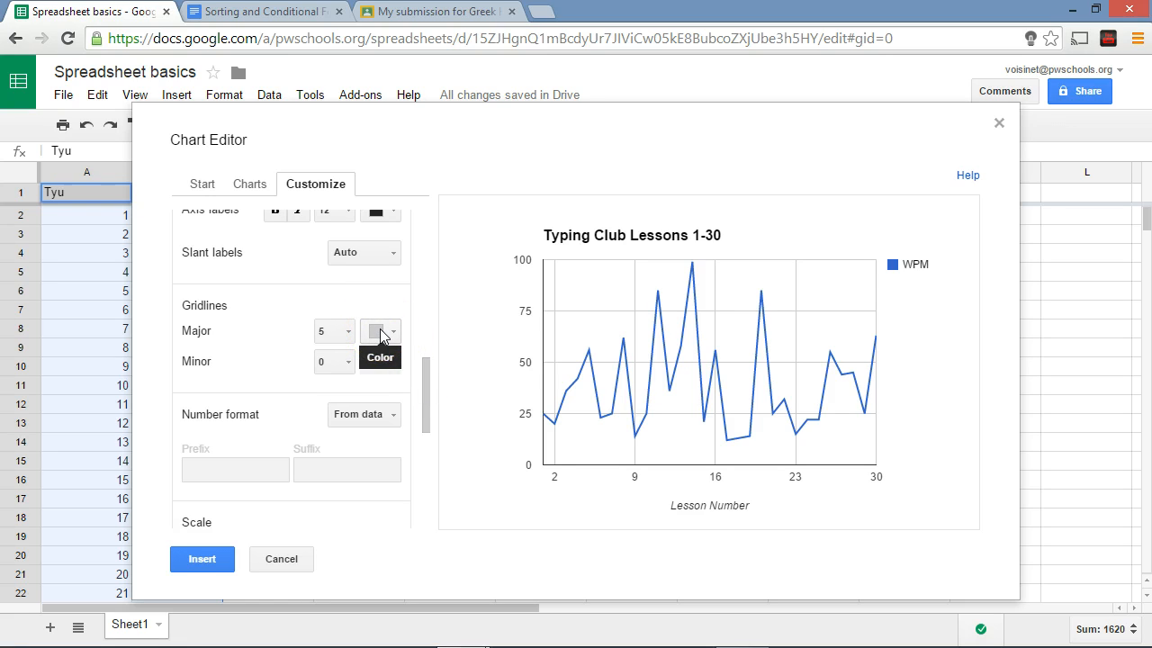
left_click(346, 332)
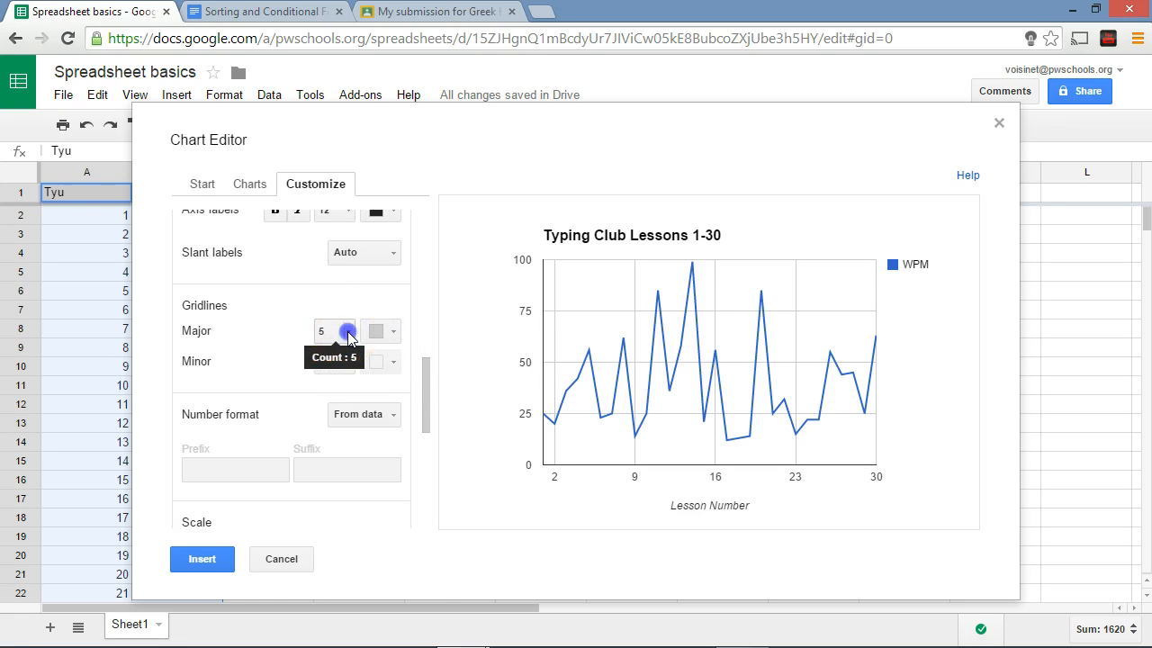
left_click(347, 566)
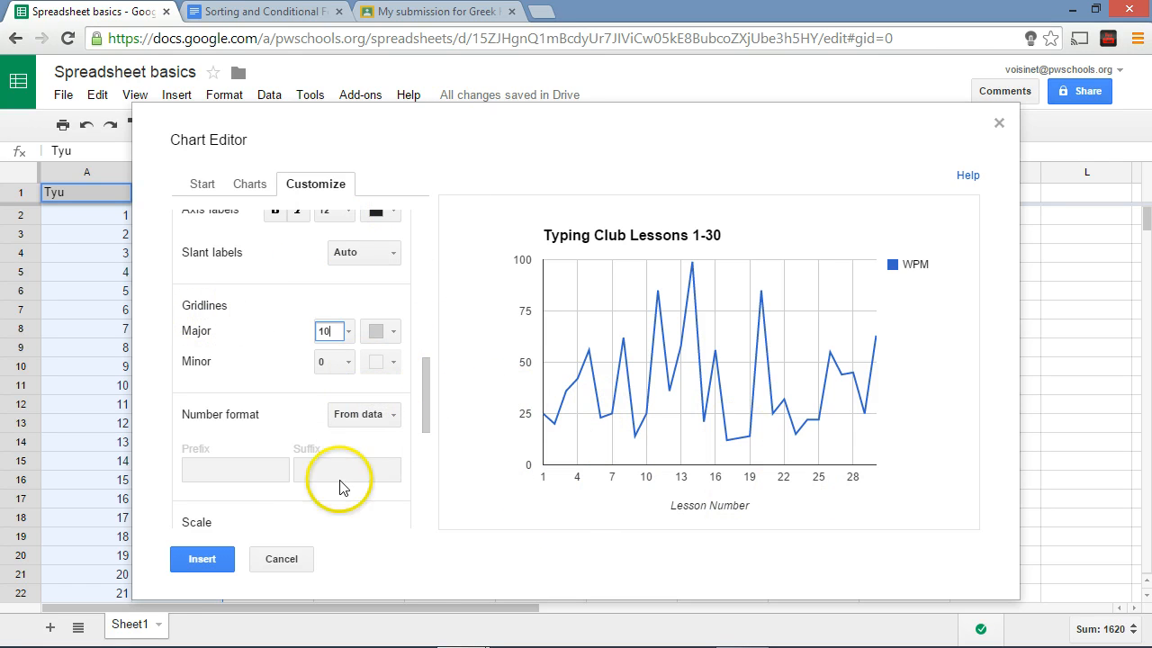
Step: Set the WPM series' line thickness to 1px and its point size to 2px
left_click_drag(427, 397, 432, 470)
left_click(383, 404)
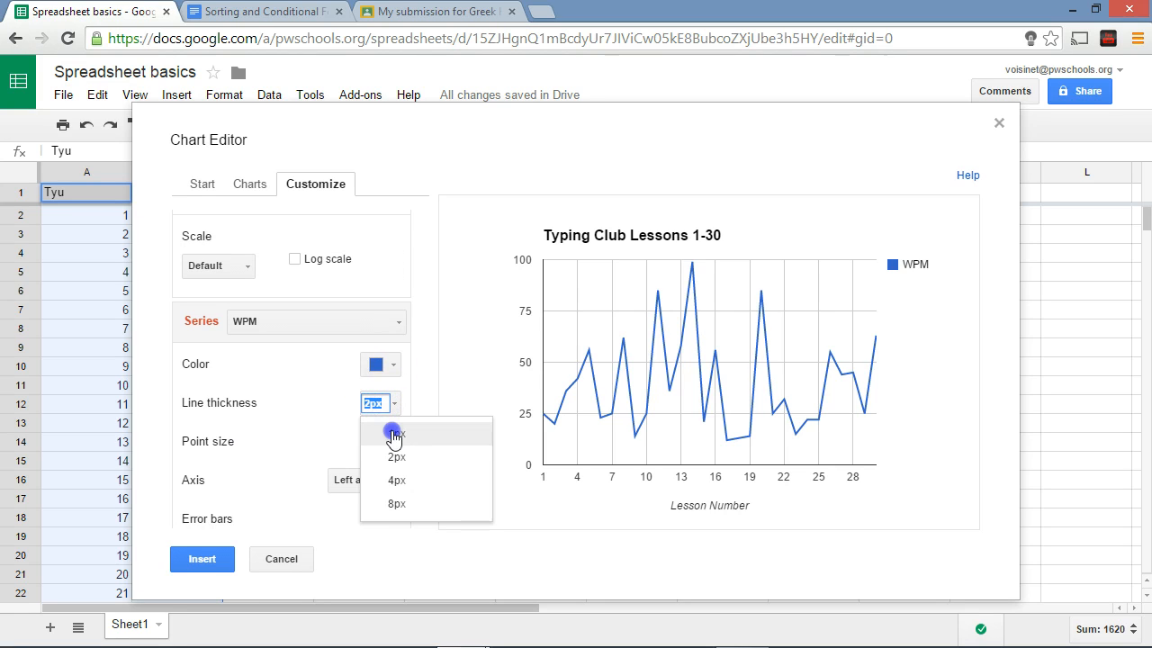
left_click(393, 434)
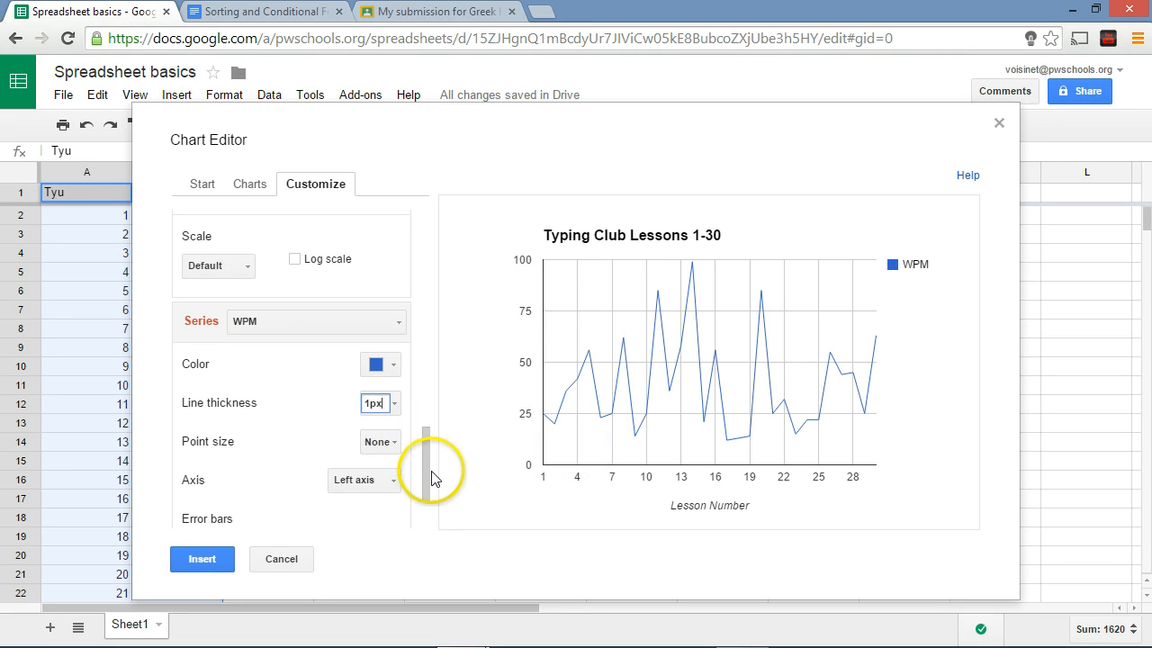
left_click(379, 442)
left_click(397, 500)
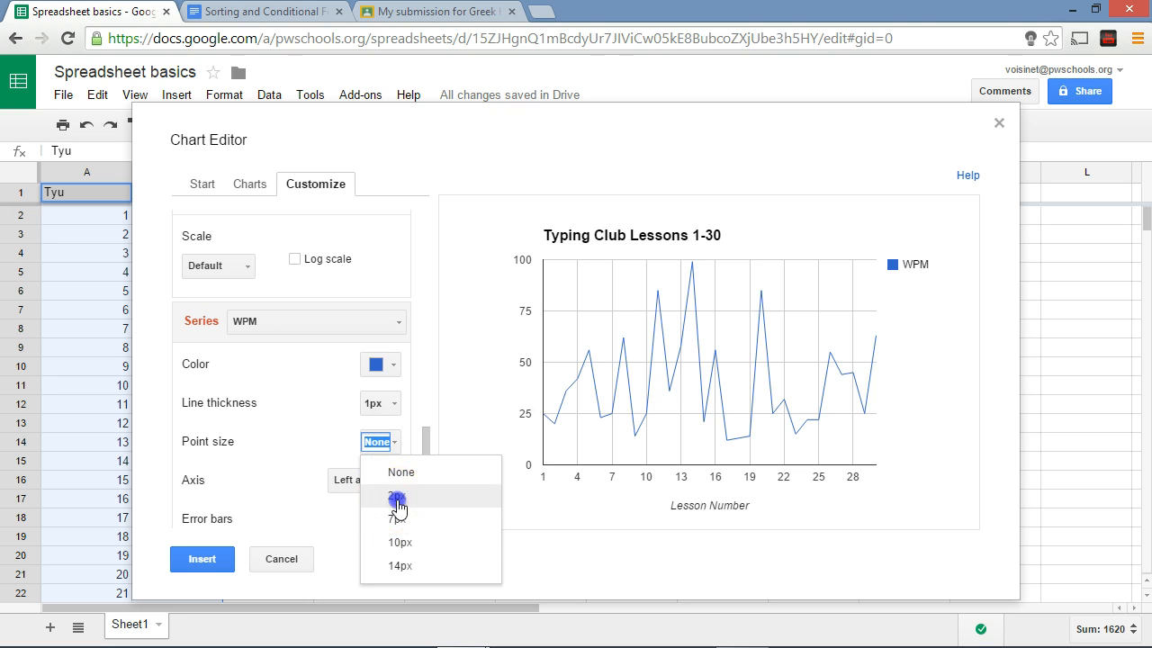
mouse_move(548, 427)
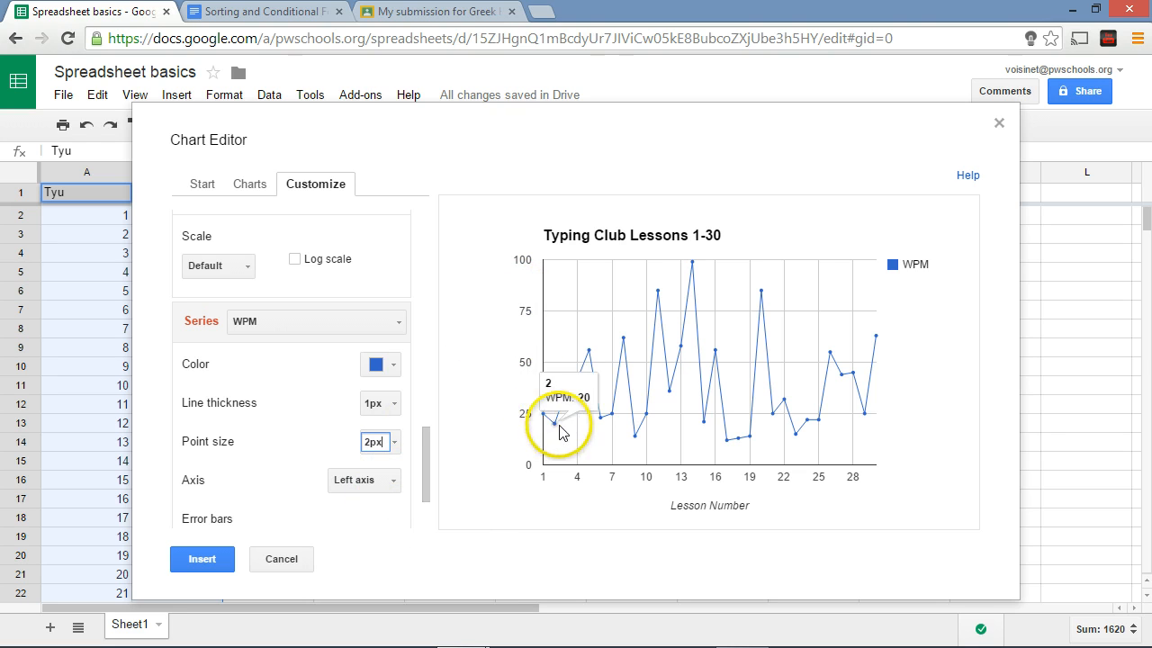
mouse_move(703, 429)
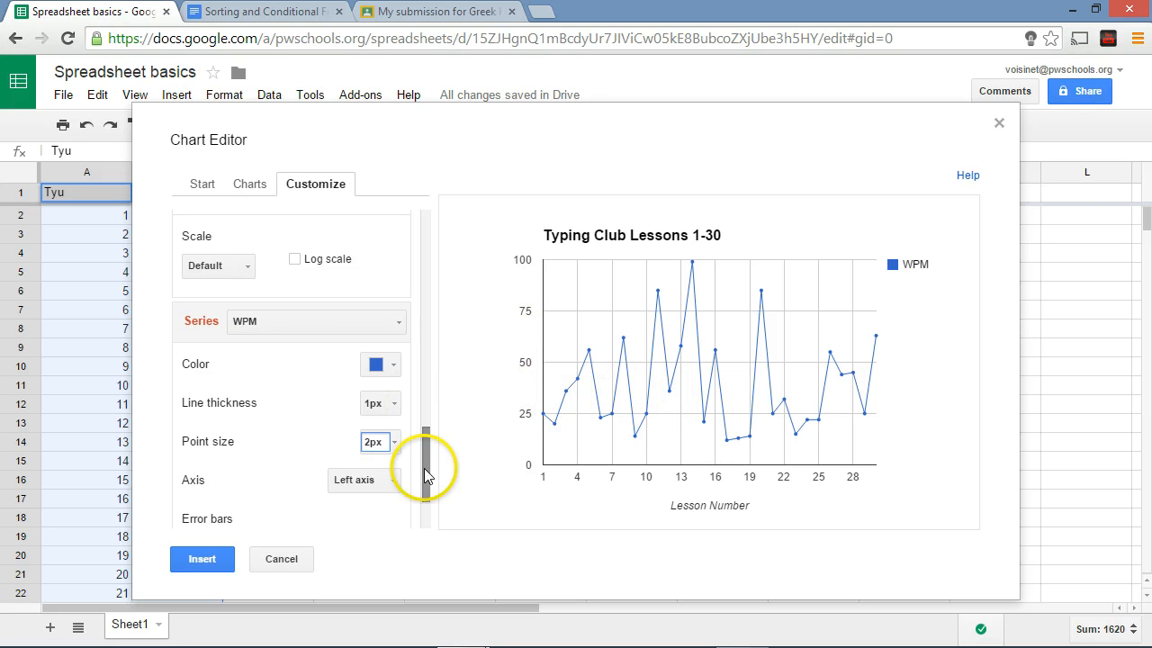
Step: Try a light red and a light yellow as the WPM series color
mouse_move(423, 463)
left_mouse_down()
mouse_move(428, 520)
mouse_move(432, 477)
left_mouse_up()
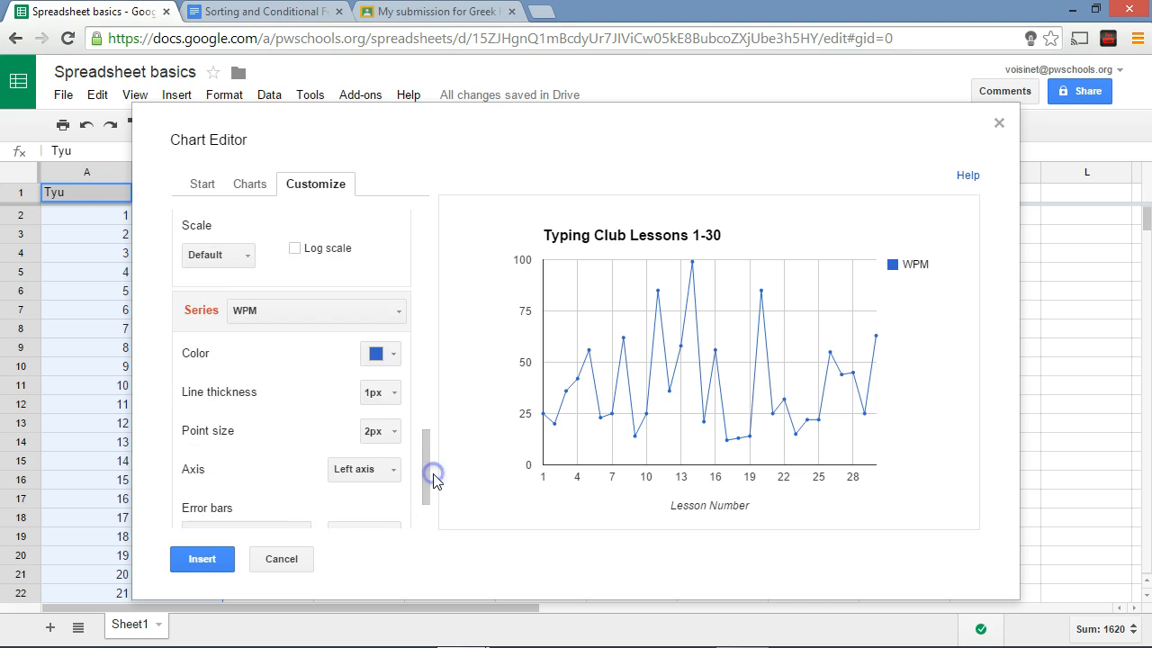
left_click(385, 353)
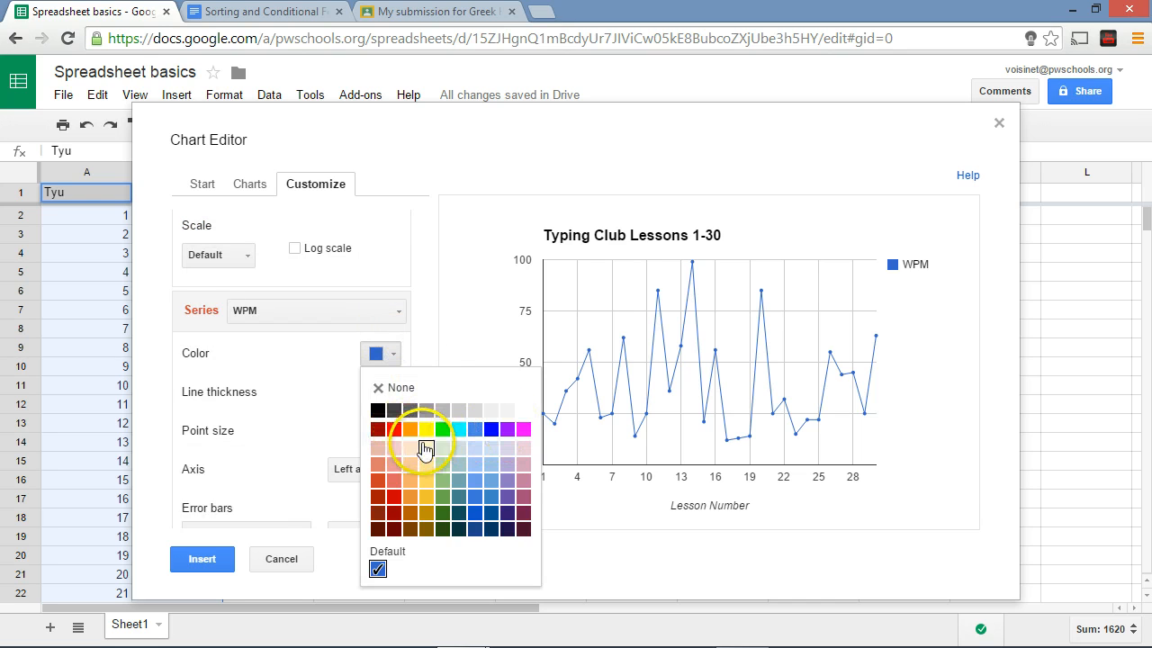
left_click(395, 448)
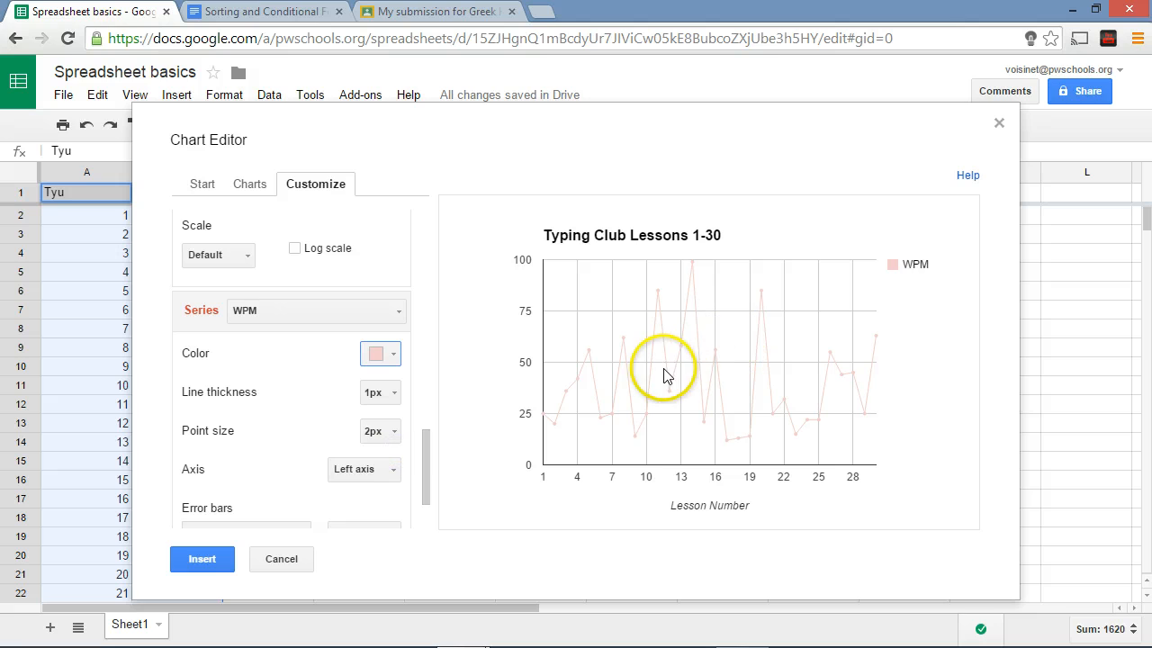
left_click(393, 352)
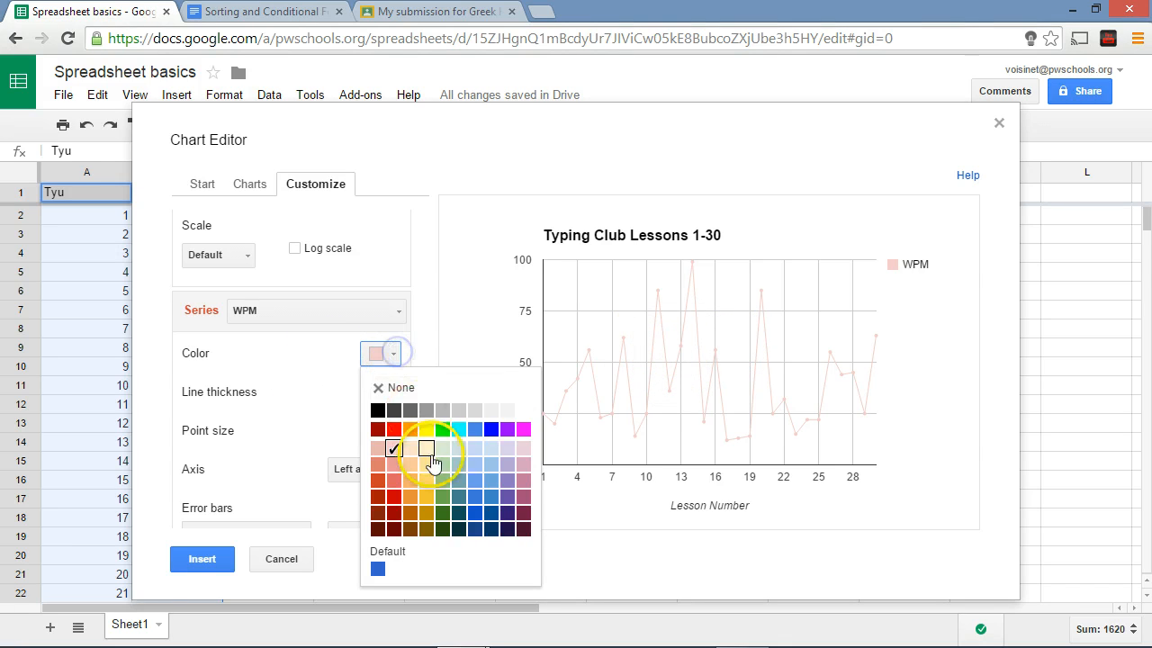
left_click(432, 459)
Step: Set the WPM series color to bright green and insert the chart into the sheet
left_click(383, 353)
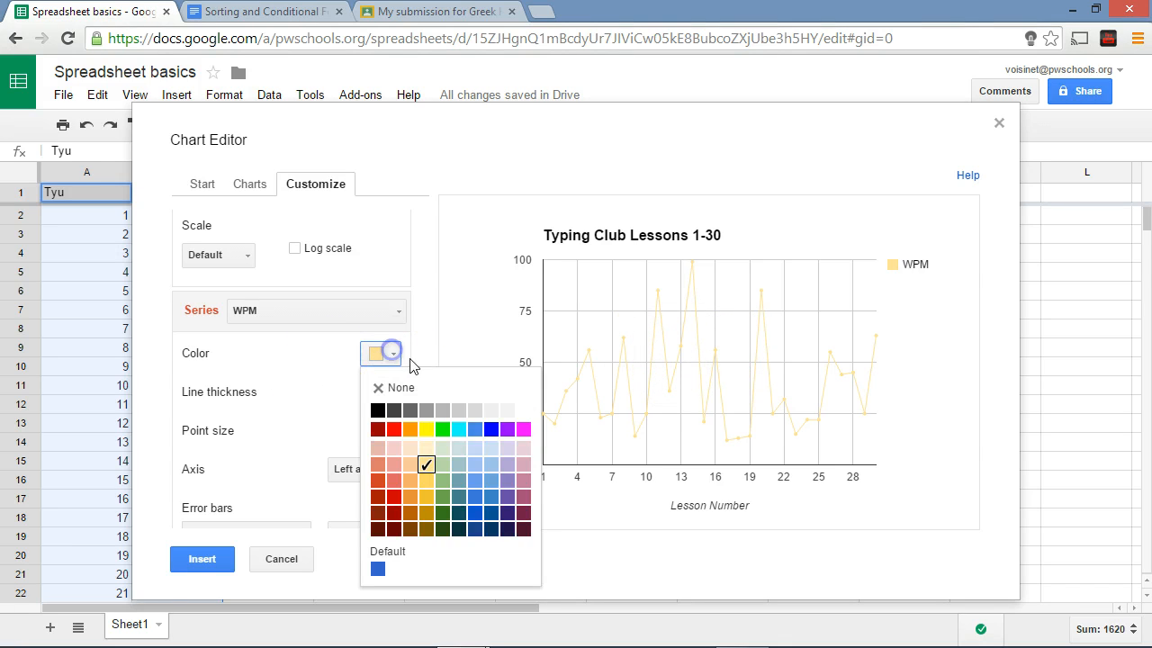
left_click(442, 429)
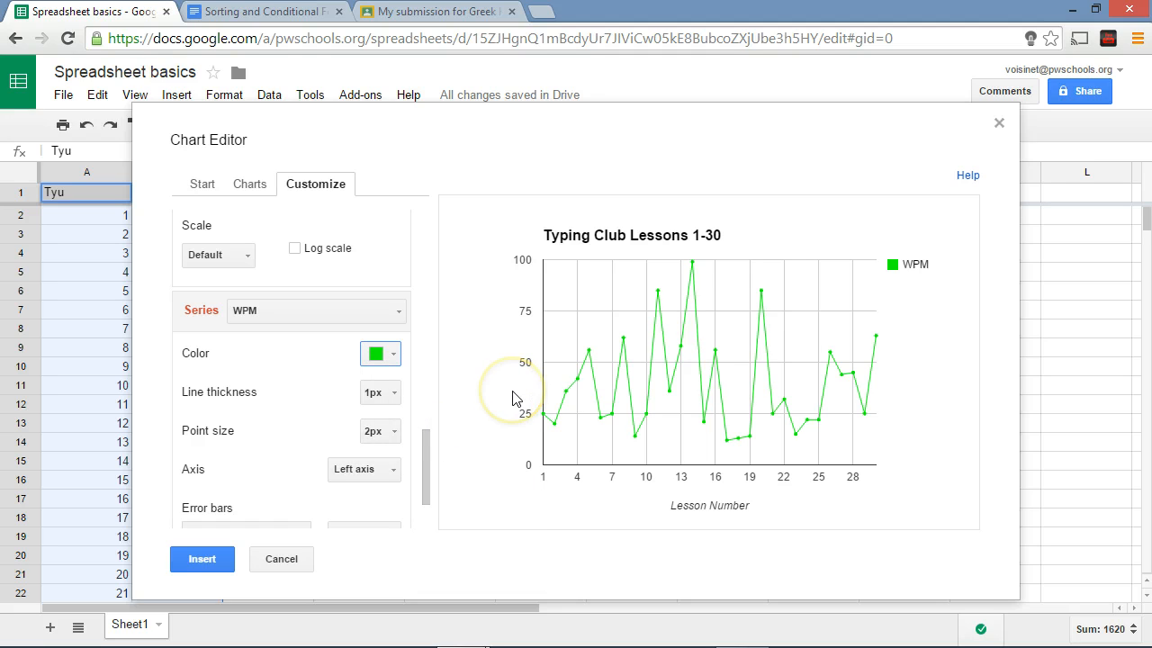
left_click(201, 559)
Step: Move the inserted chart off the data in columns A and B, into the empty area beside it, and deselect it
left_click(457, 258)
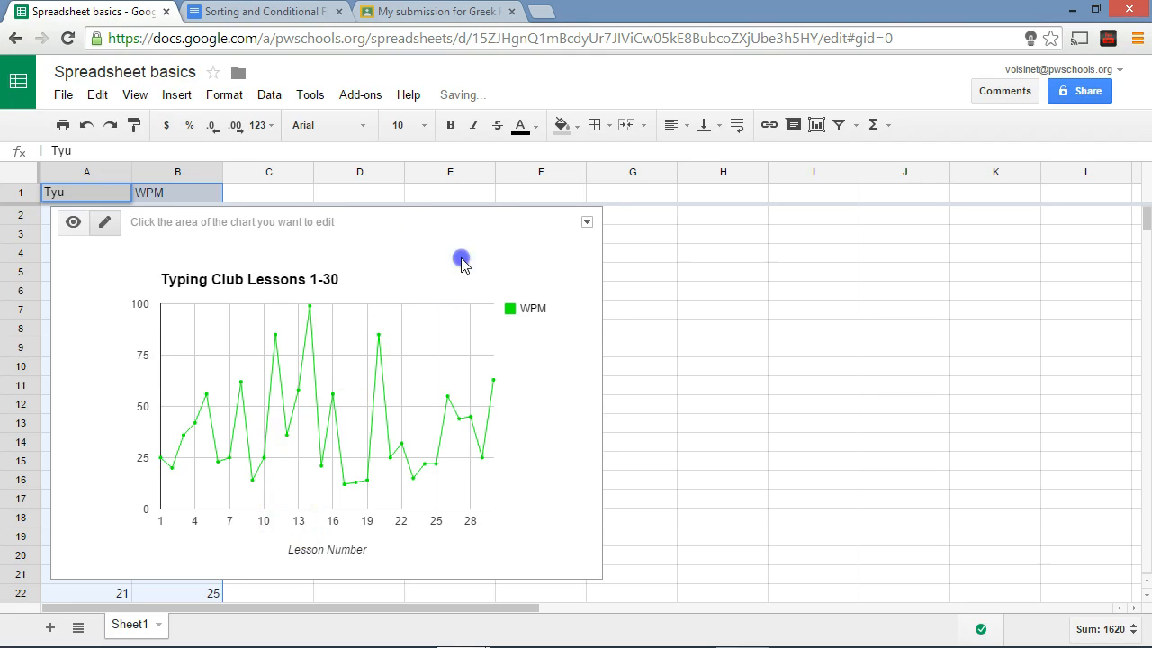
left_click(650, 250)
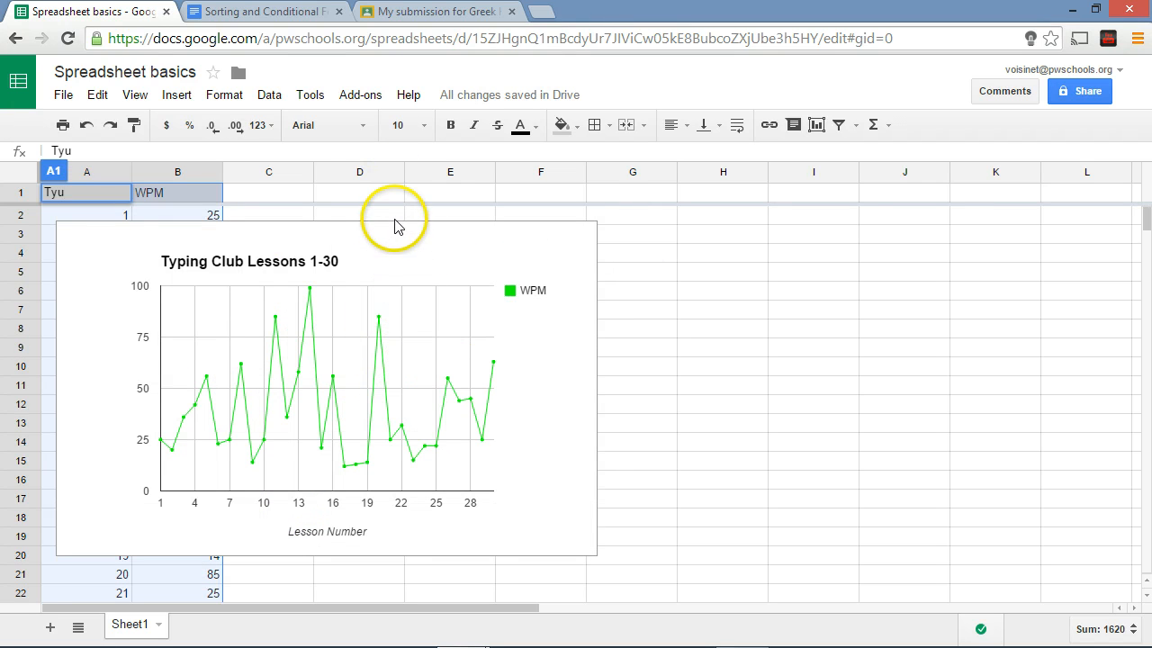
left_click(398, 225)
left_click(399, 217)
left_click_drag(537, 218, 625, 208)
left_click(942, 404)
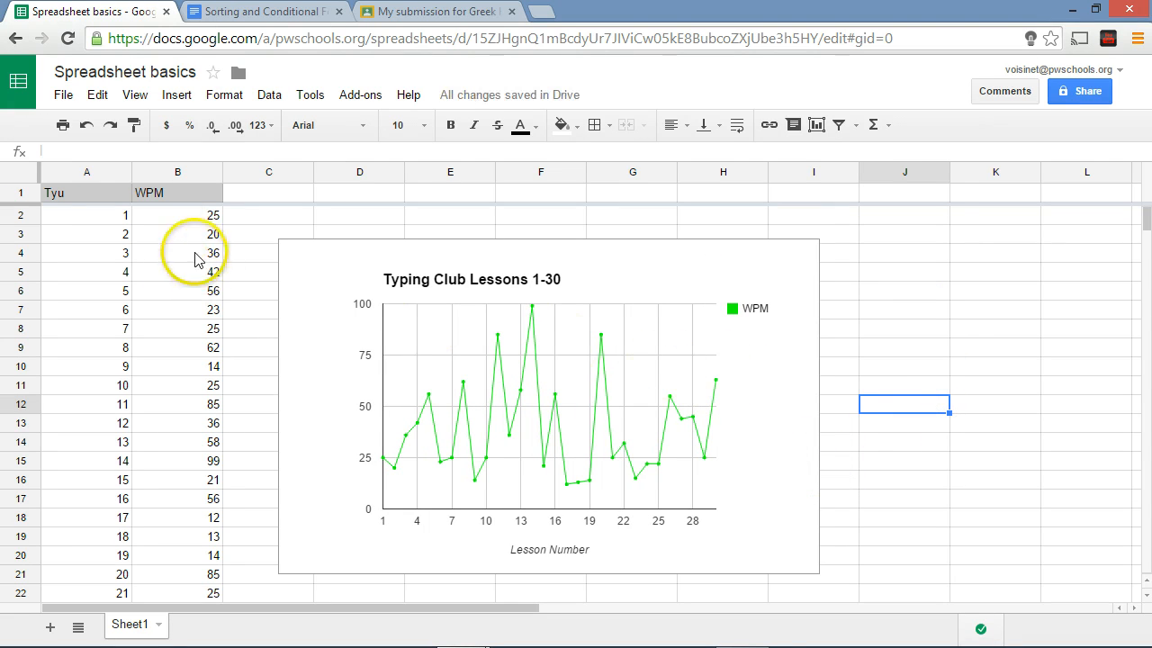
Step: Replace the column header in cell A1 with "Lesson"
left_click(90, 191)
key("BackSpace")
key("BackSpace")
key("BackSpace")
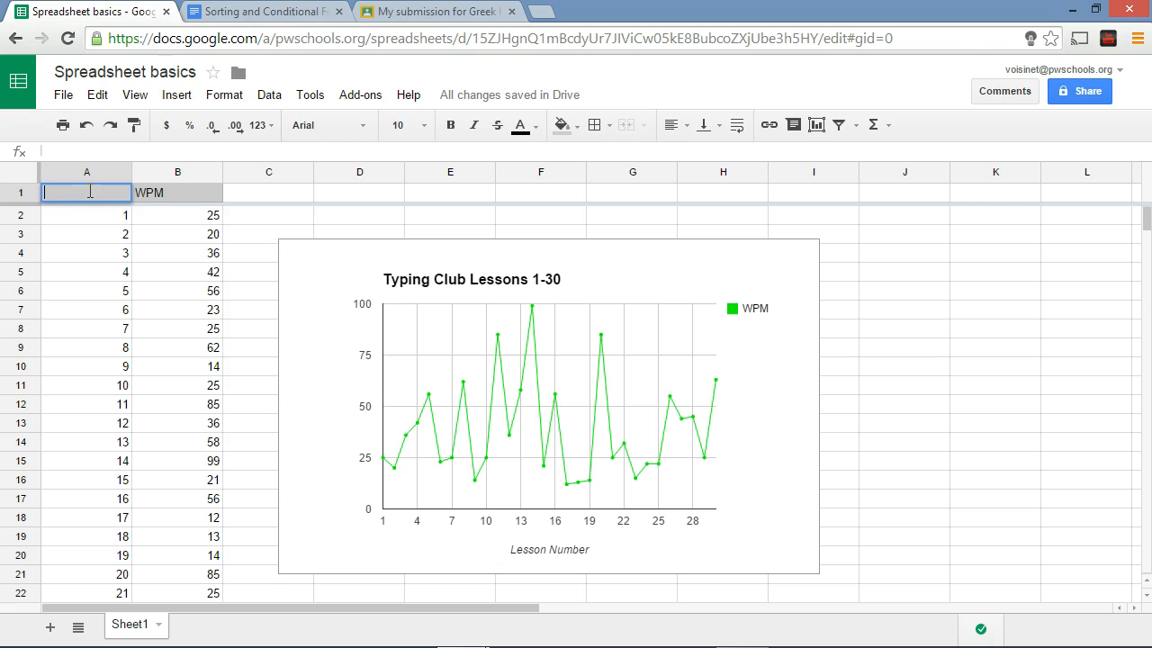
type("Lesson")
left_click(108, 286)
Step: Set the WPM value for lesson 1 in cell B2 to 100
left_click(190, 215)
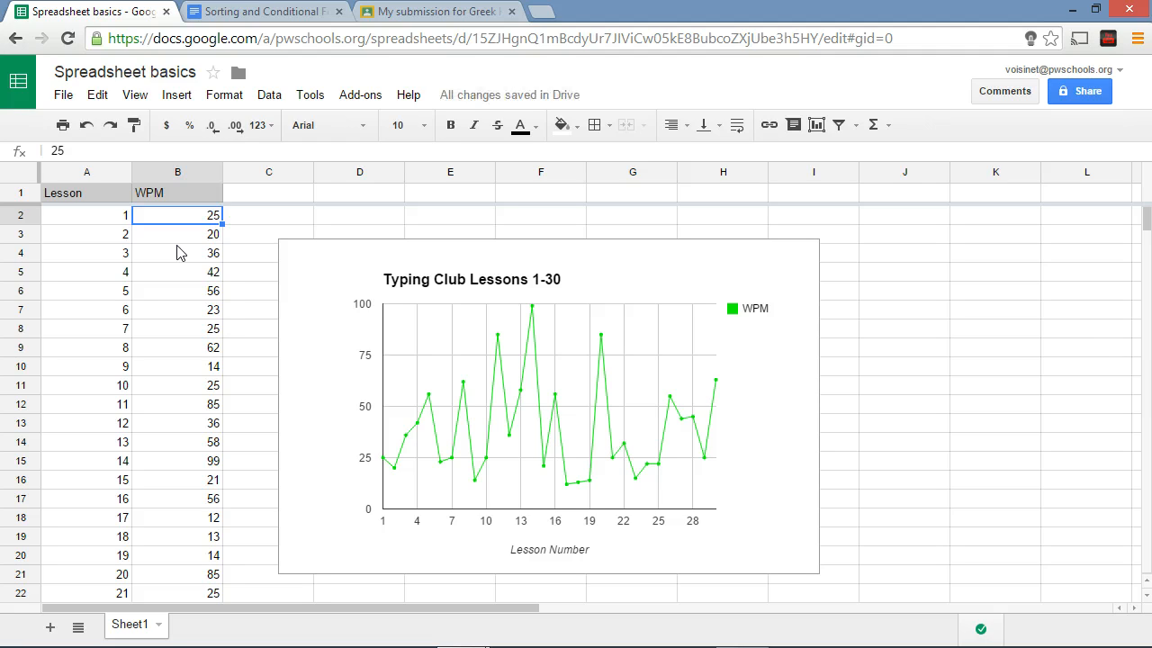
type("4100")
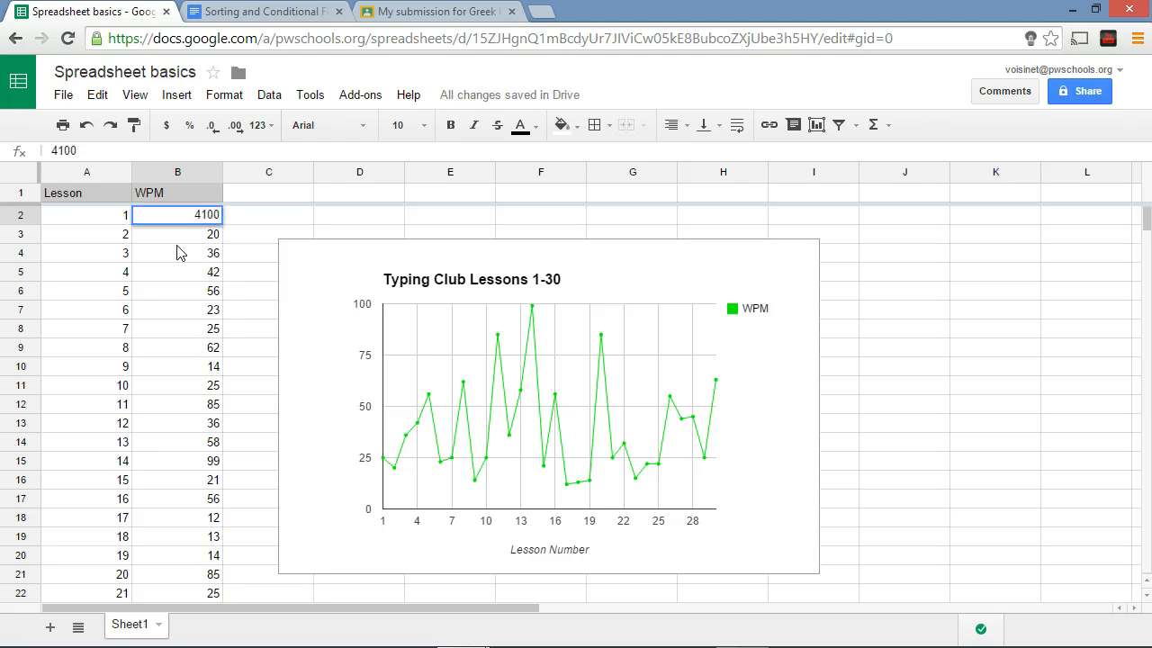
key("BackSpace")
key("BackSpace")
key("BackSpace")
key("BackSpace")
type("100")
key("Return")
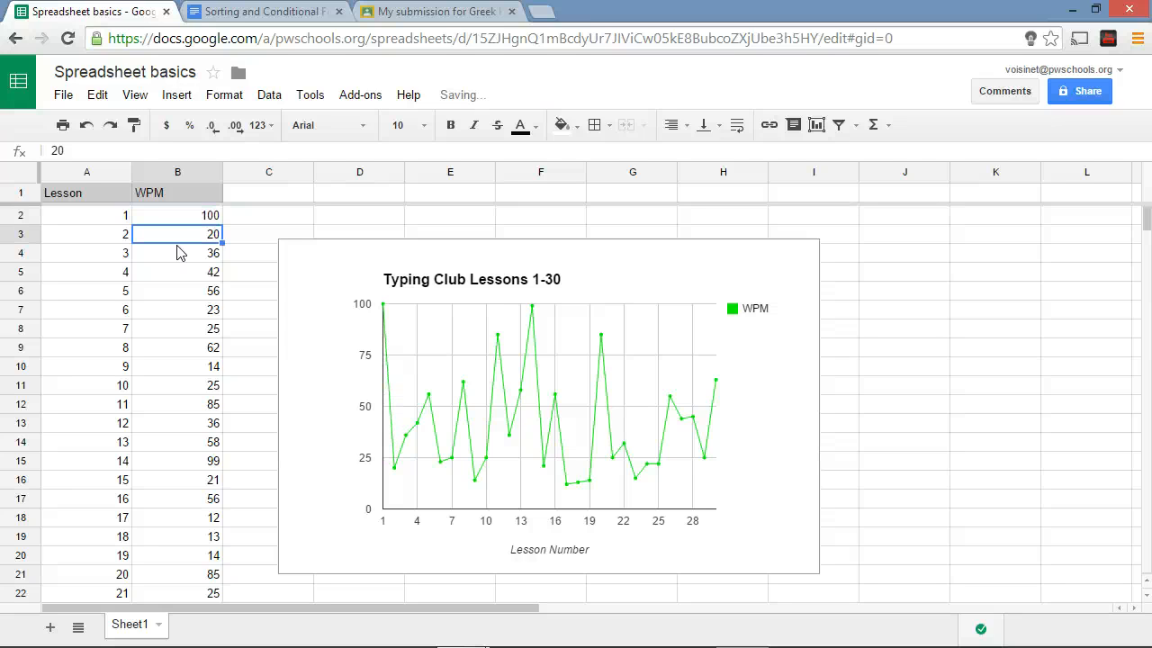
Step: Change the WPM value for lesson 1 in cell B2 to 41
key("Up")
type("41")
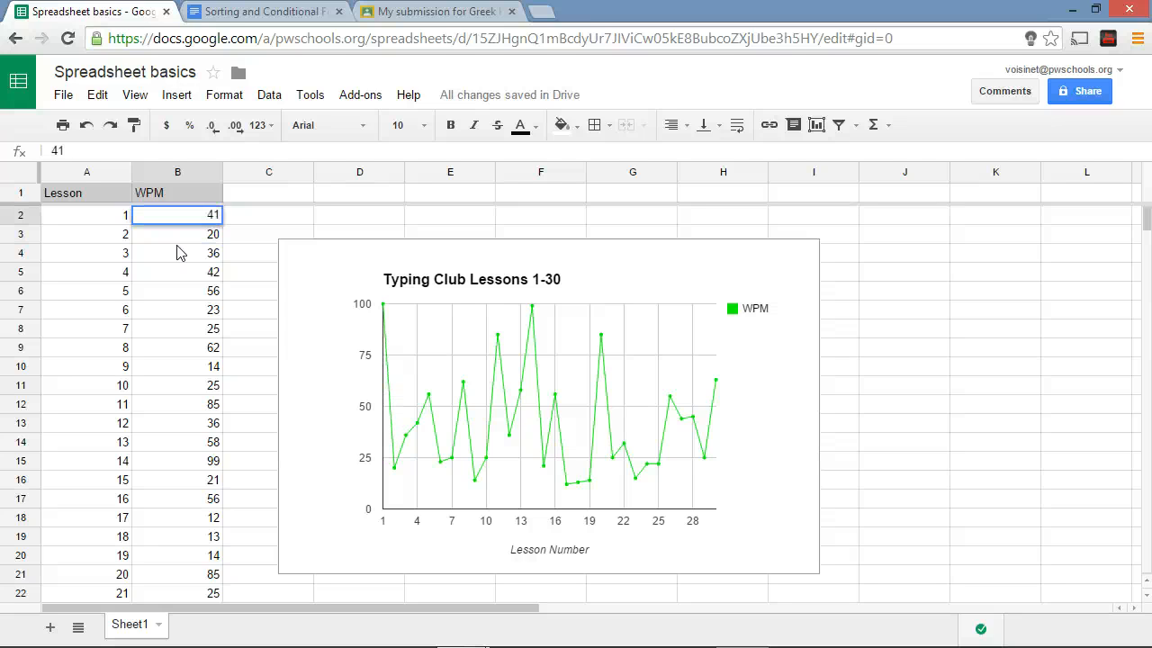
key("Return")
Step: Set the WPM value for lesson 5 in cell B6 to 65
key("Down")
key("Down")
key("Down")
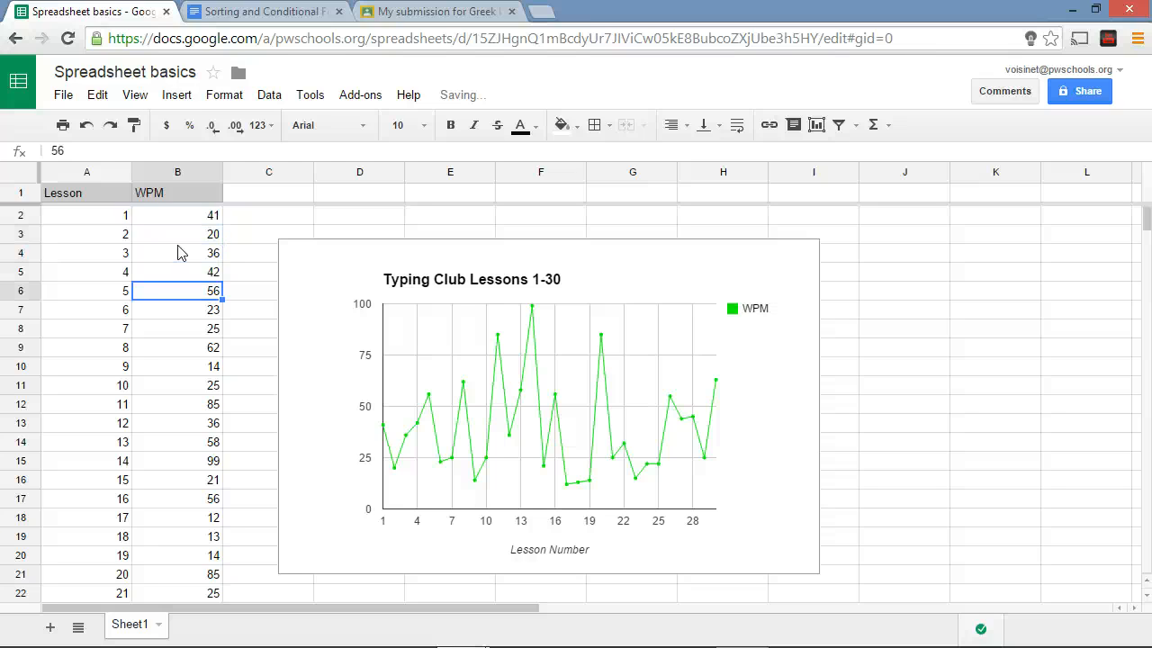
type("65")
key("Return")
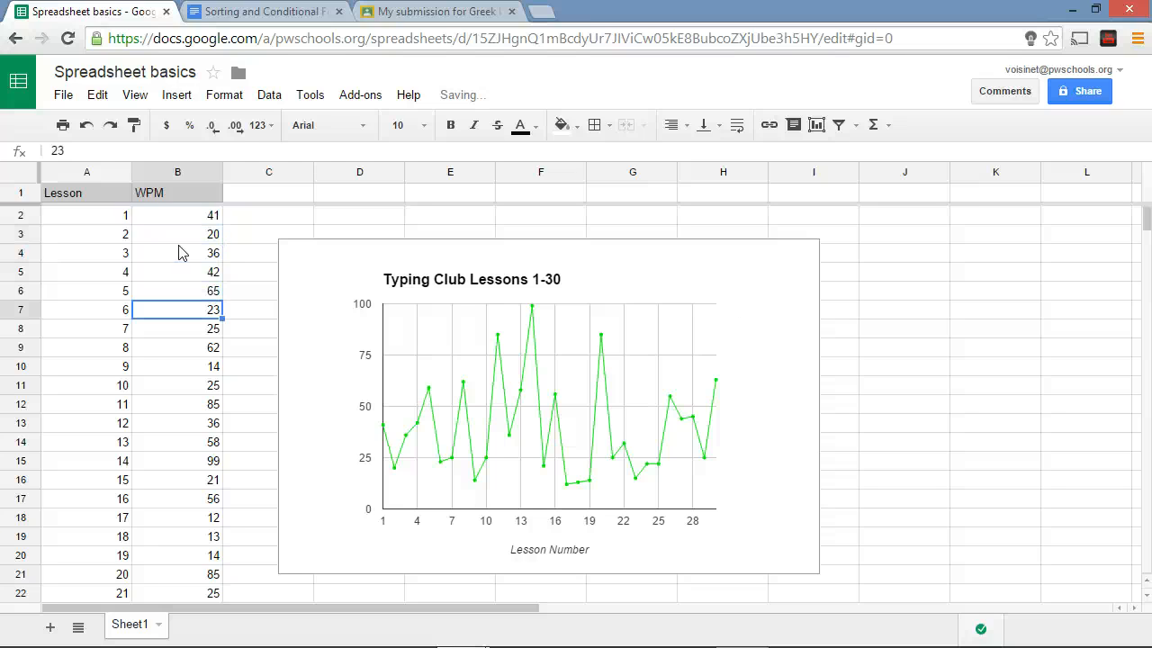